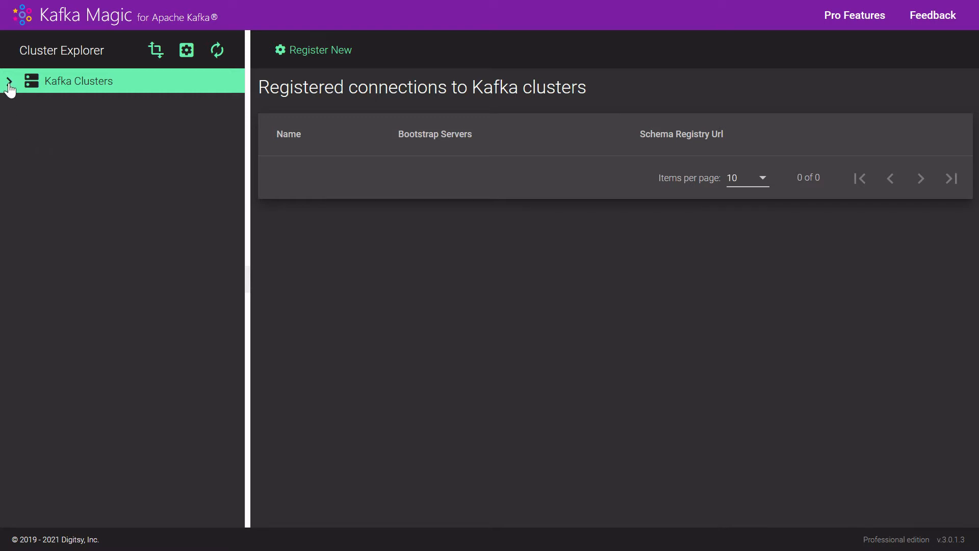
Start a new Kafka cluster connection with the cluster name local and the bootstrap server kafka:9092.
left_click(308, 54)
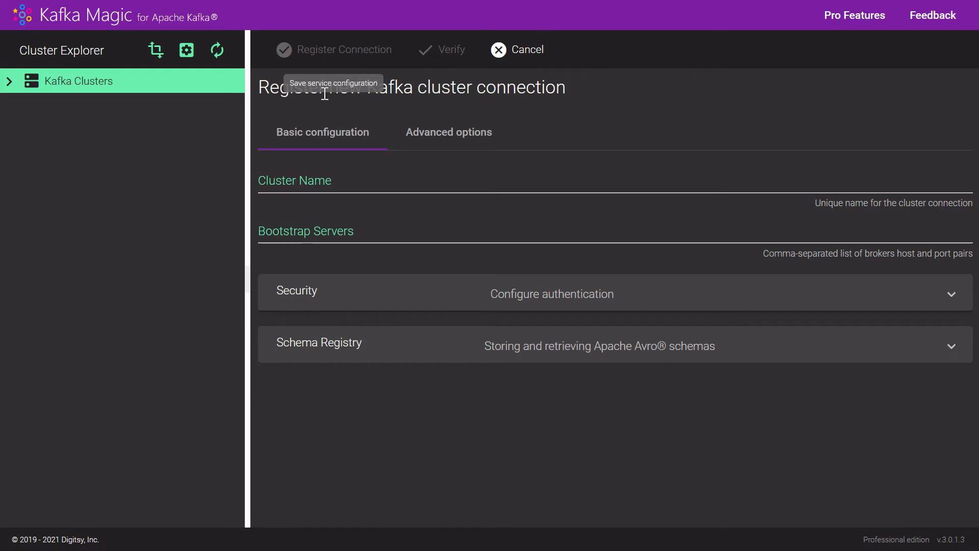
left_click(336, 180)
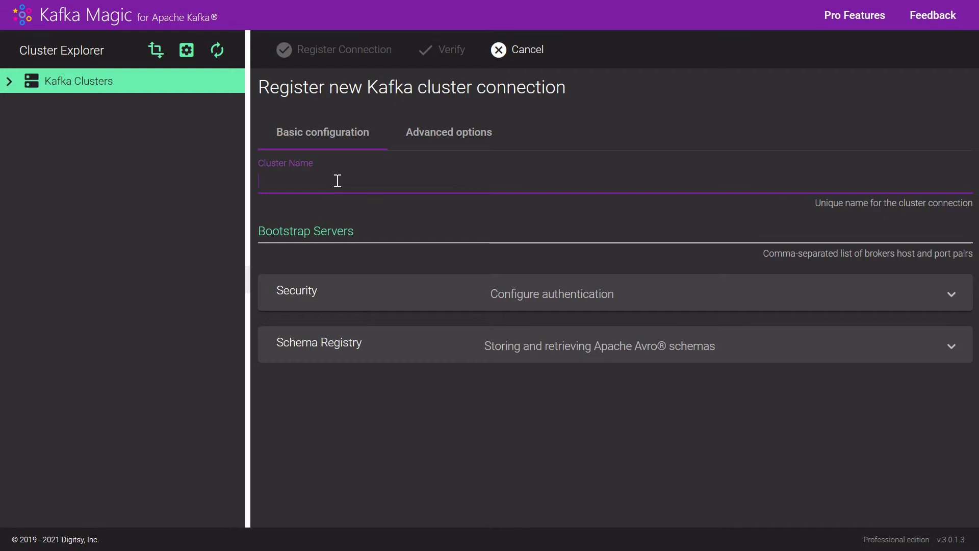
type("local")
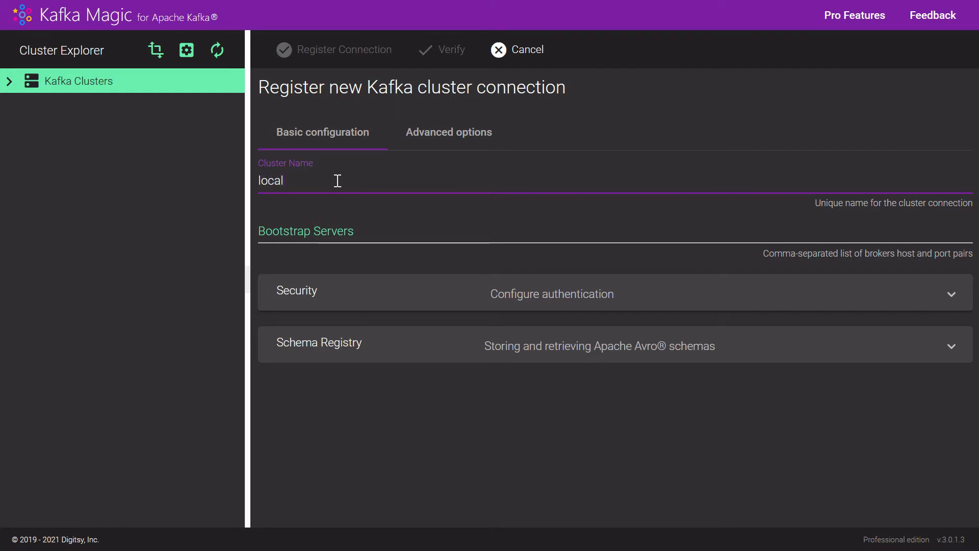
left_click(354, 231)
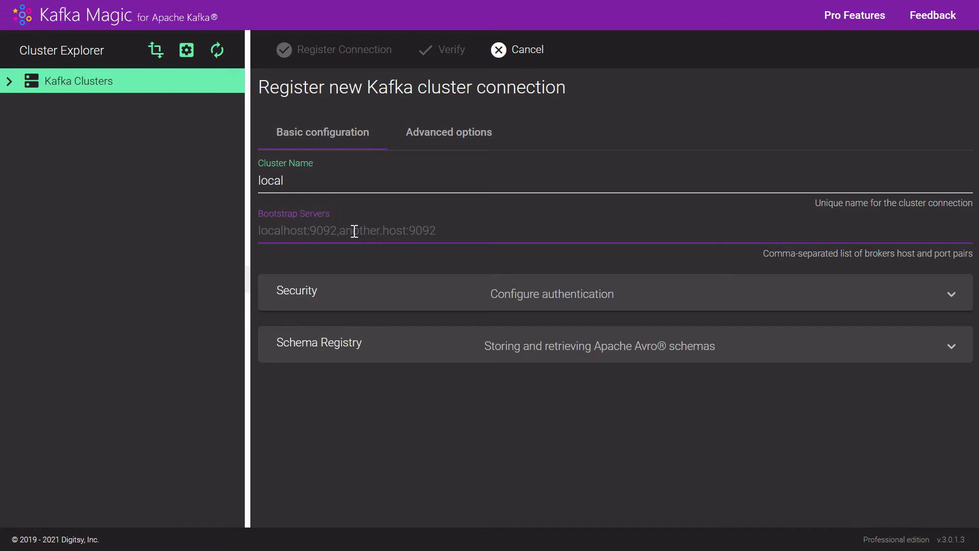
type("kafka")
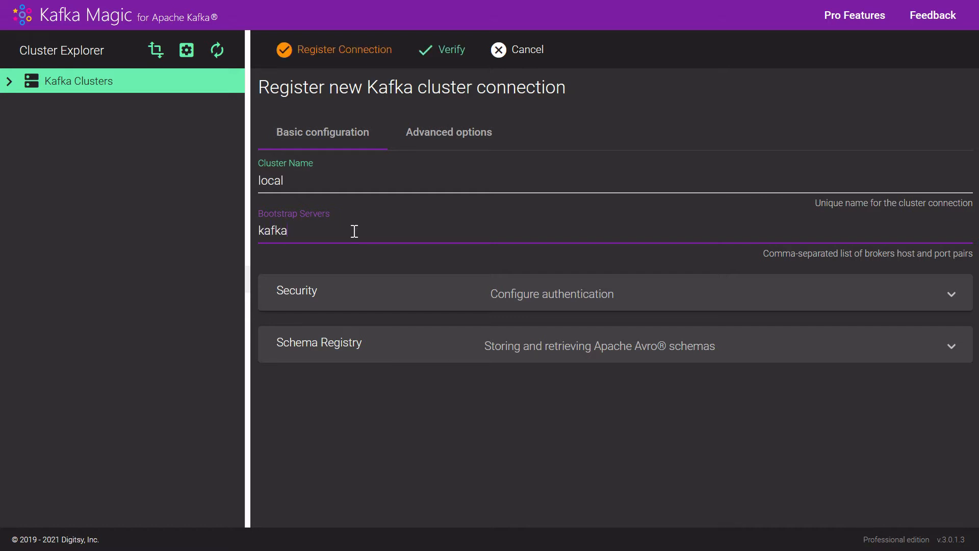
type(":9092")
Review the authentication options in the connection's Security section.
left_click(311, 302)
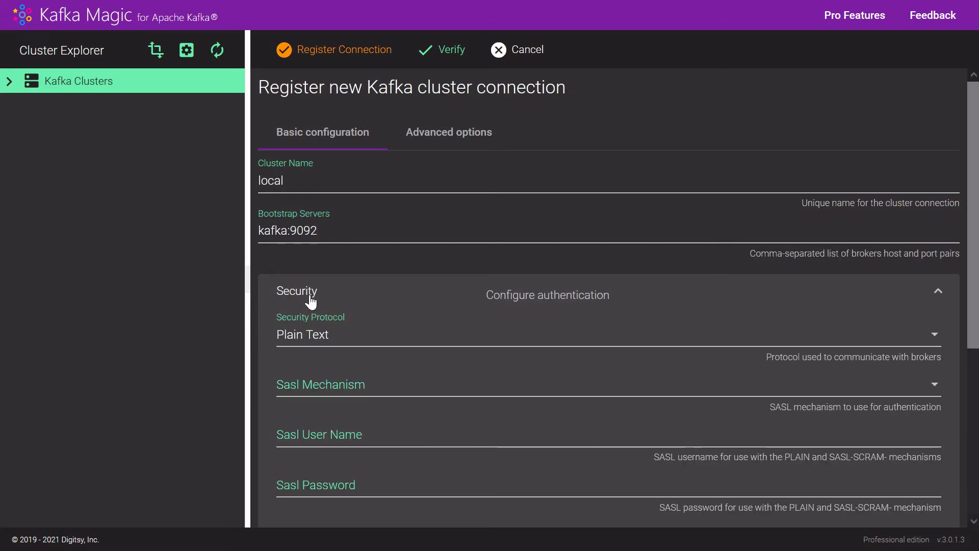
scroll(311, 301, "down", 5)
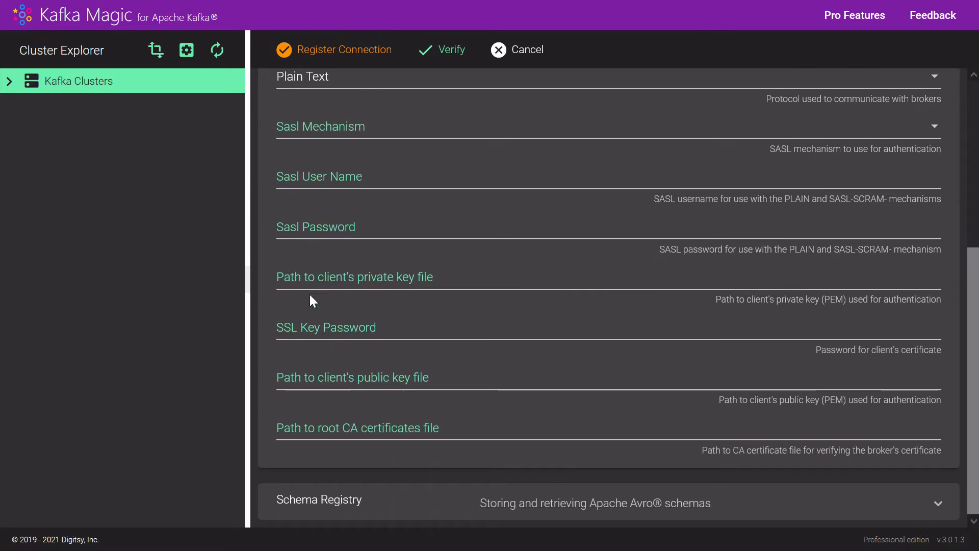
scroll(310, 295, "up", 3)
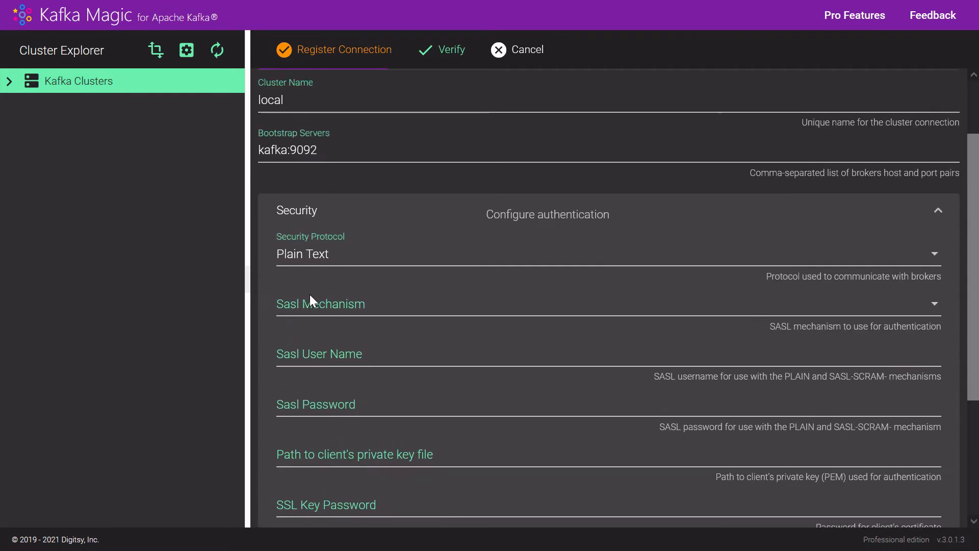
left_click(309, 210)
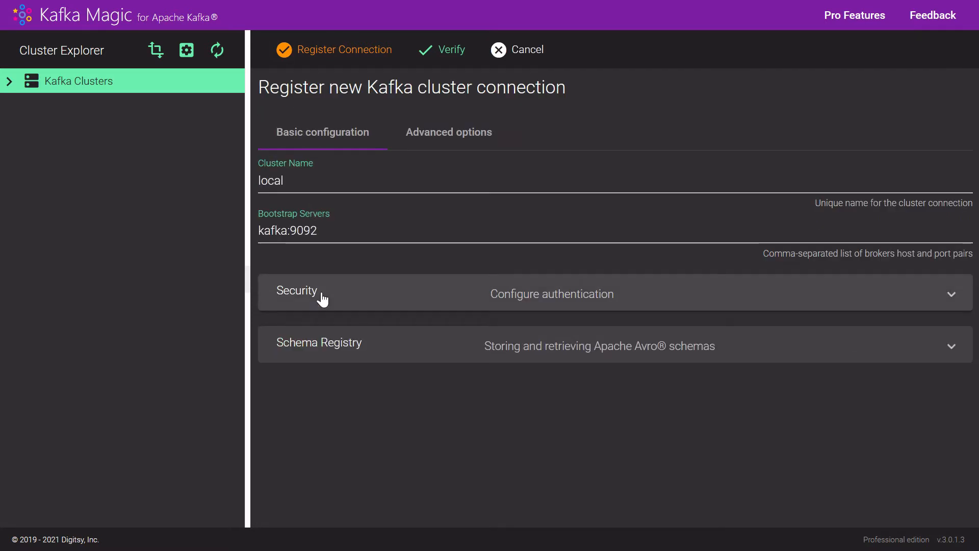
left_click(333, 349)
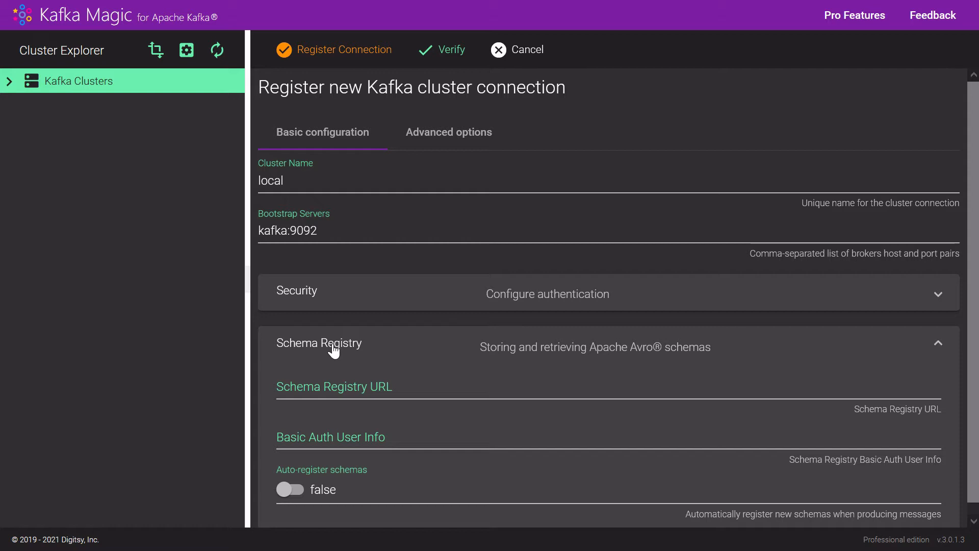
left_click(299, 385)
type("h")
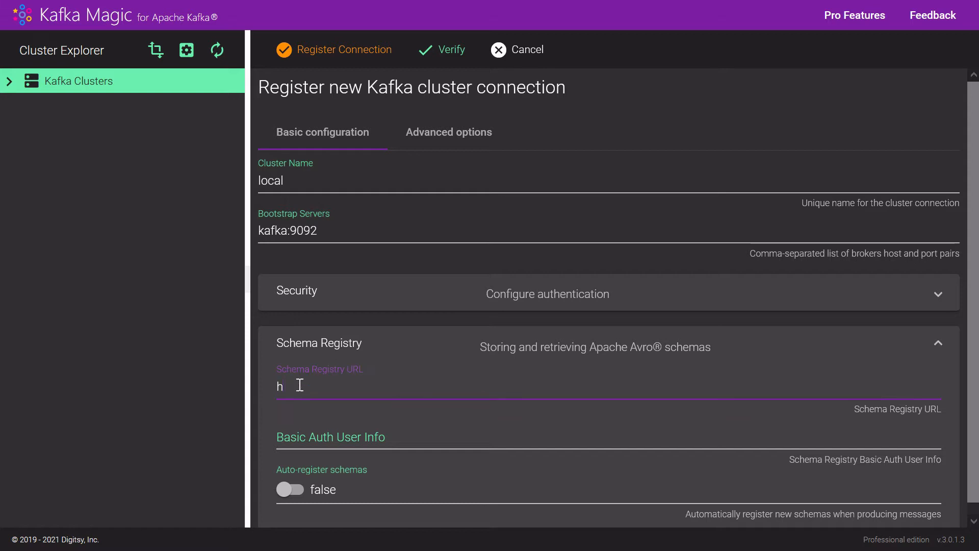
type("ttp://kafka:8081")
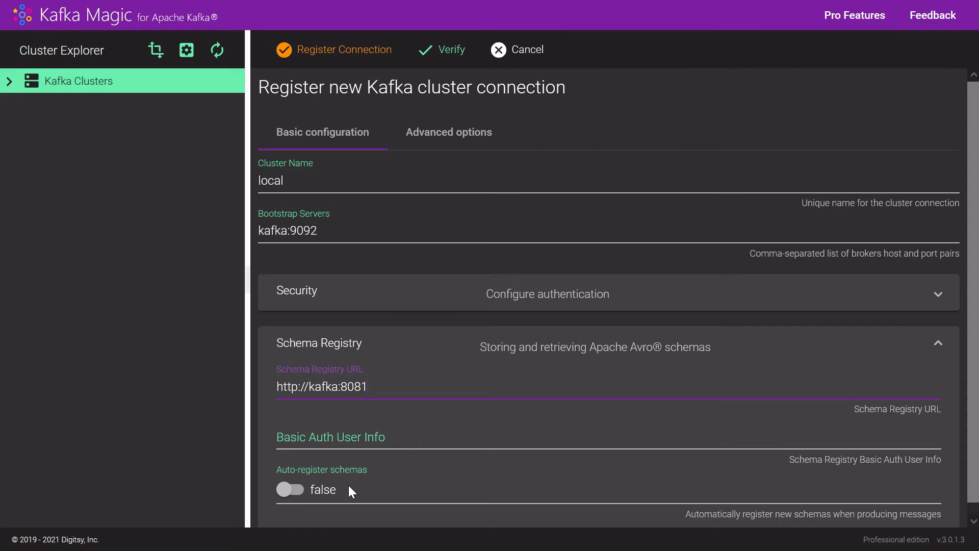
left_click(296, 490)
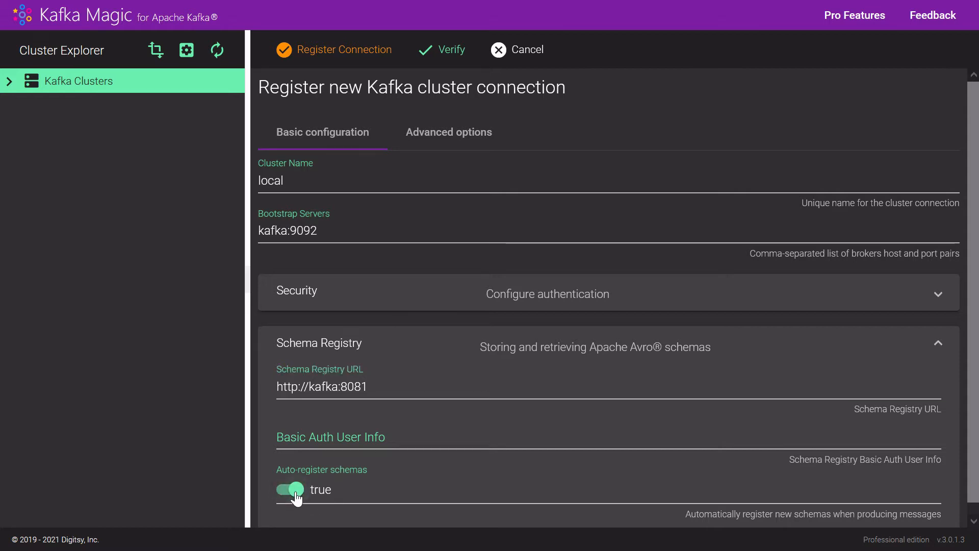
left_click(296, 490)
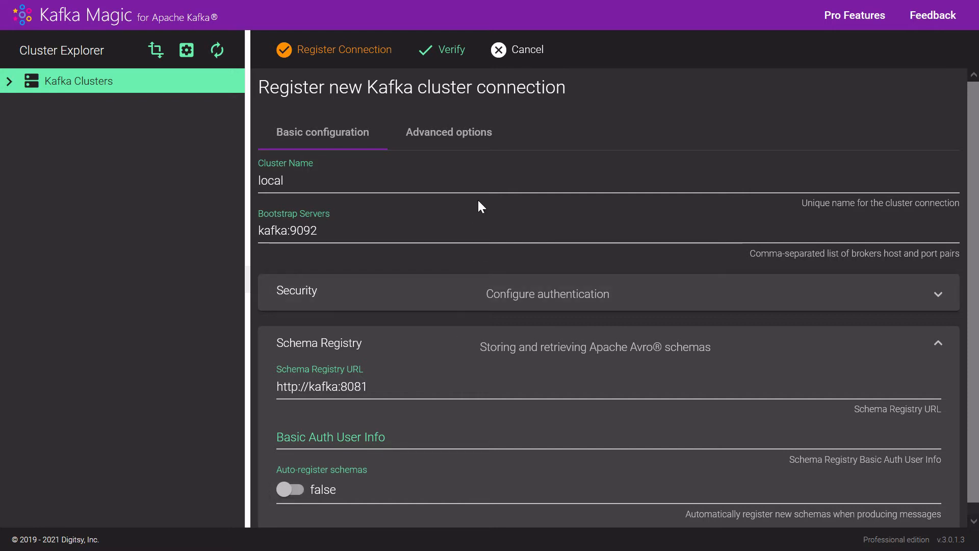
Verify the local cluster connection and register it.
left_click(448, 48)
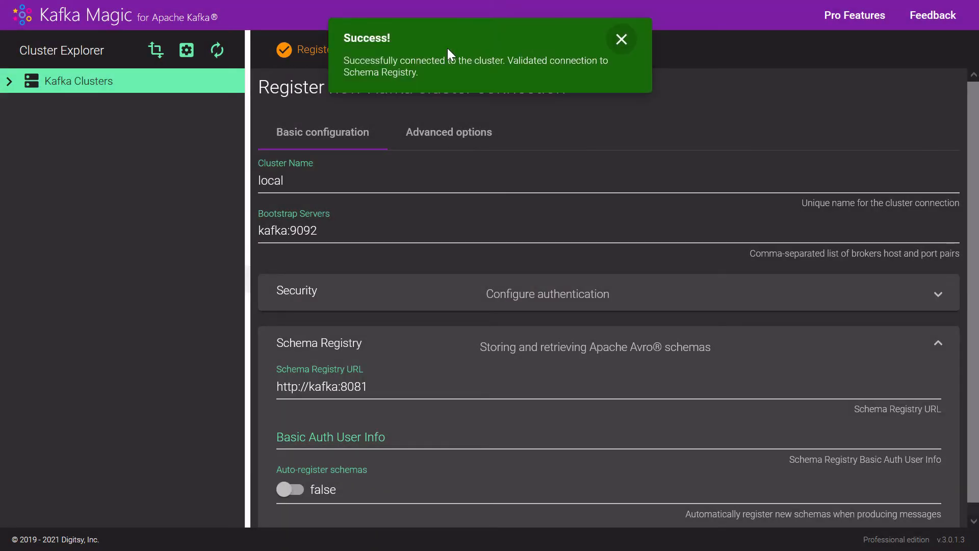
left_click(622, 39)
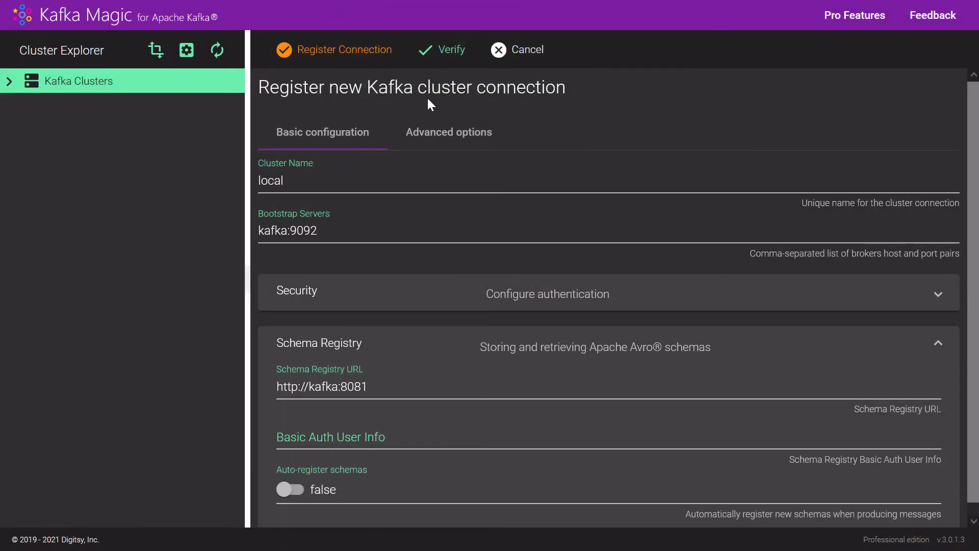
left_click(351, 60)
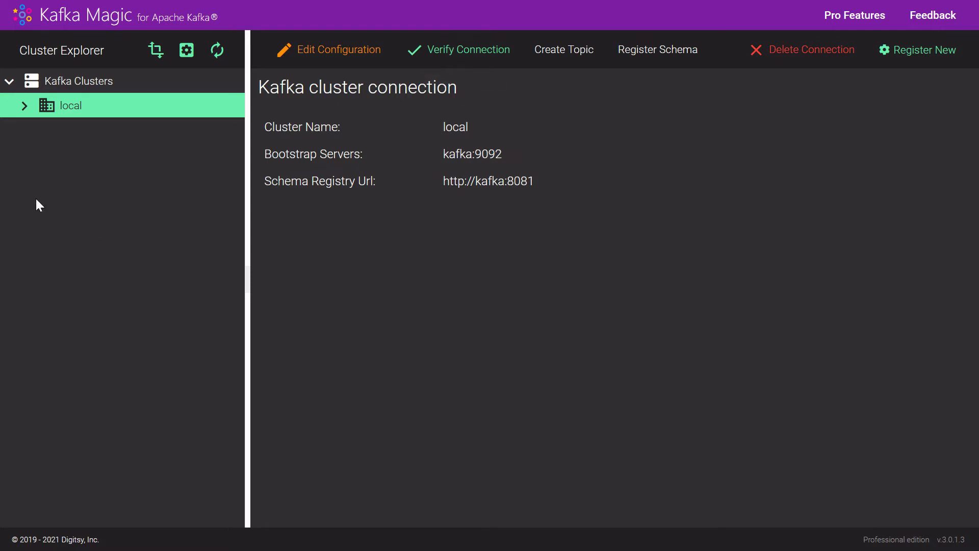
Look through the local cluster's topics and the partitions of nyc_yellow_taxi_trip_data.
left_click(23, 108)
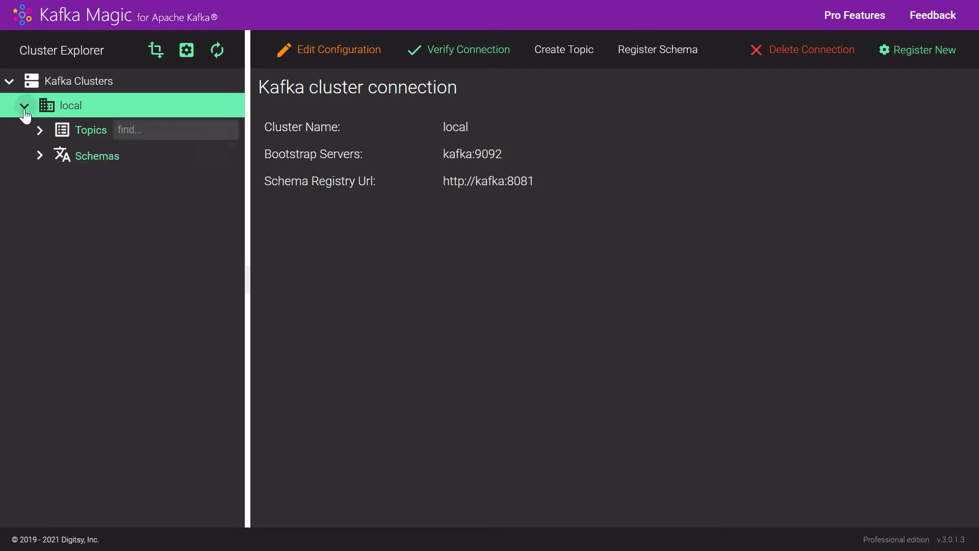
left_click(39, 130)
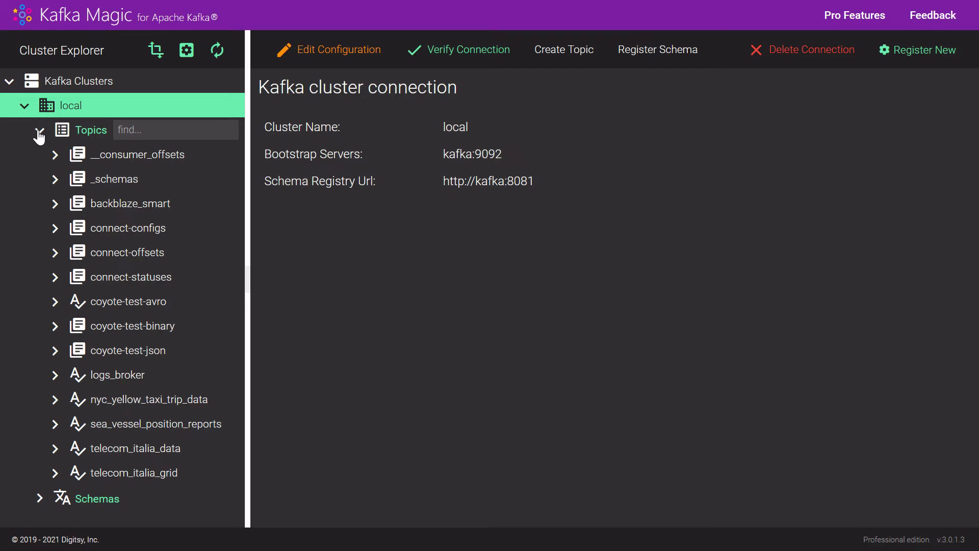
left_click(55, 401)
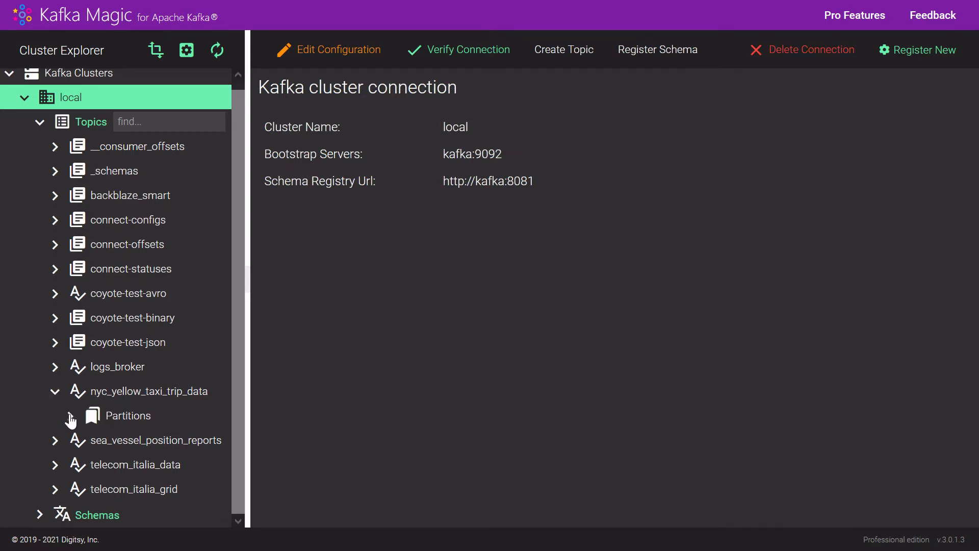
left_click(70, 415)
scroll(70, 421, "down", 3)
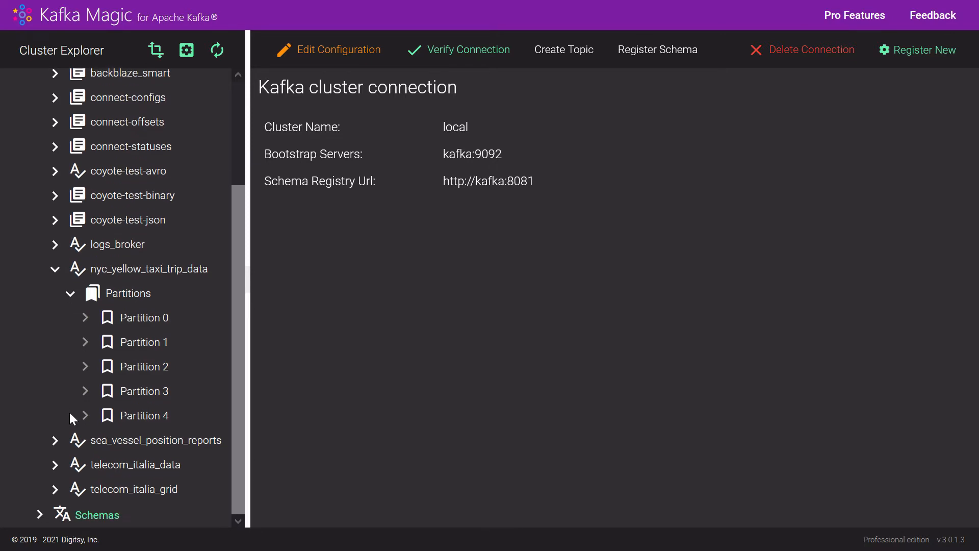
left_click(56, 270)
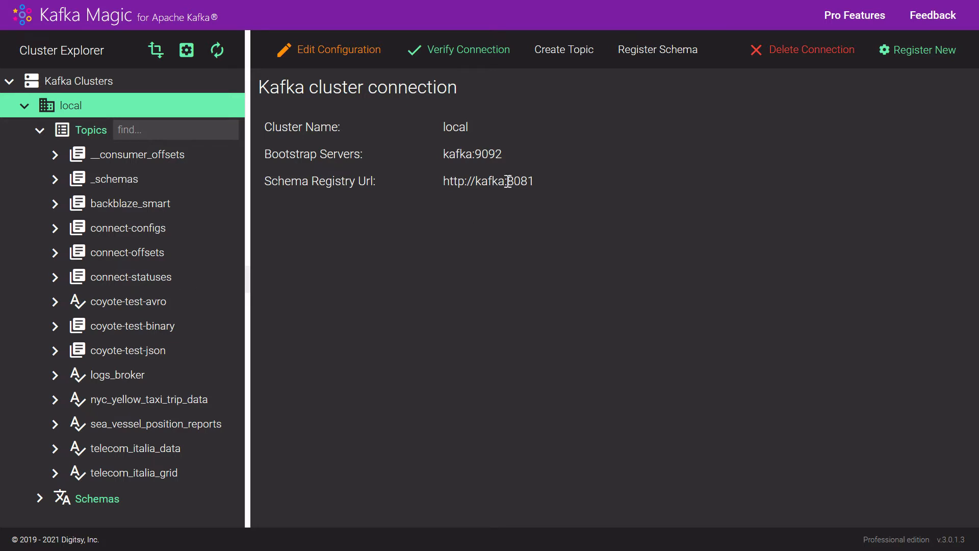
Create a topic named test-topic in the local cluster with 1 partition and replication factor 1.
left_click(556, 54)
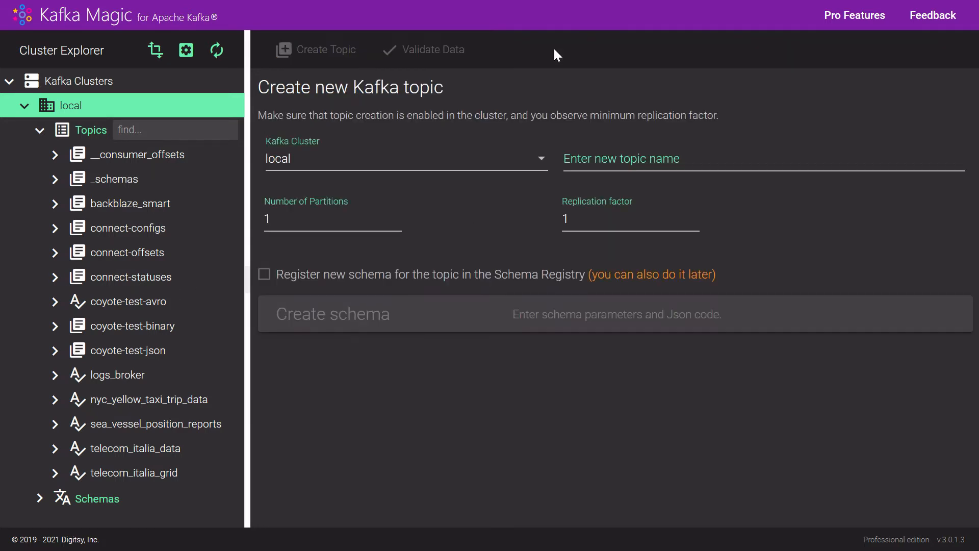
left_click(609, 161)
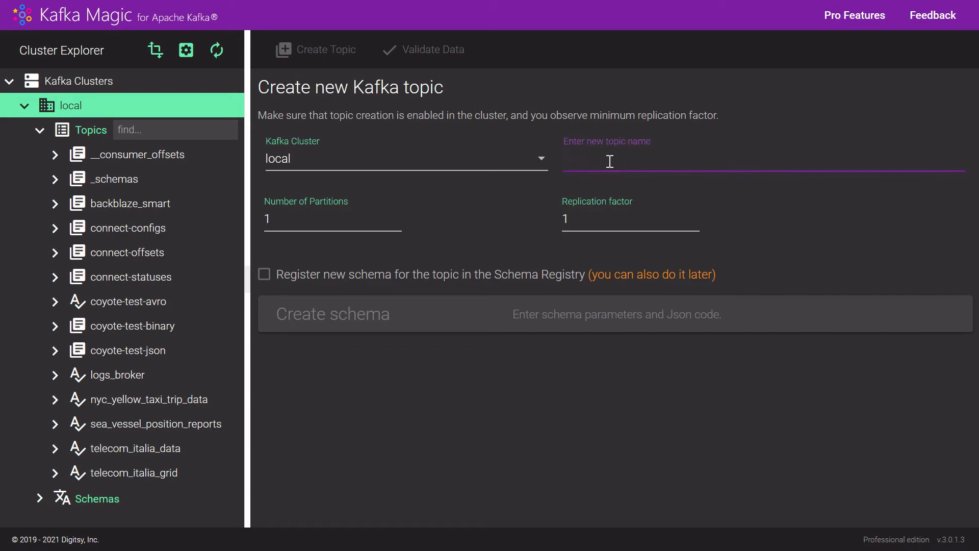
type("test-topic")
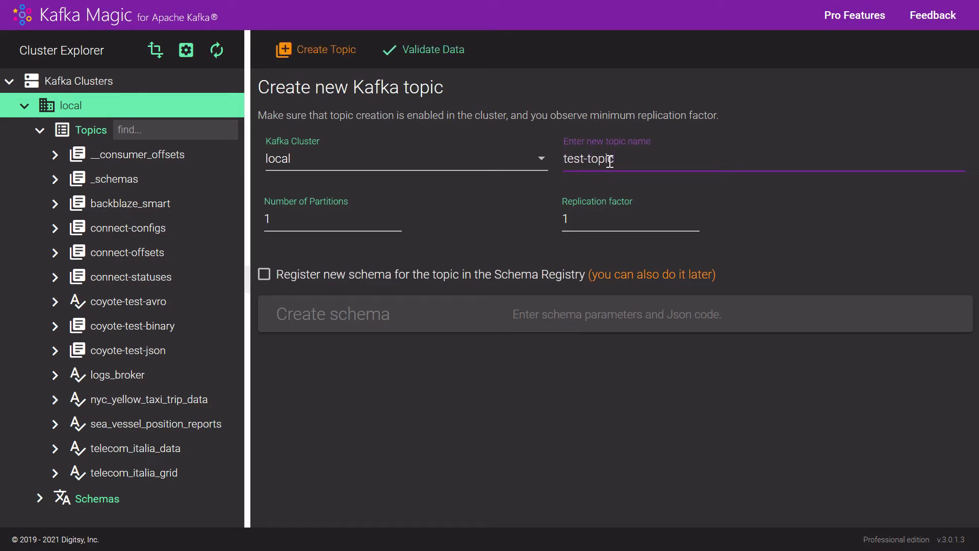
left_click(313, 51)
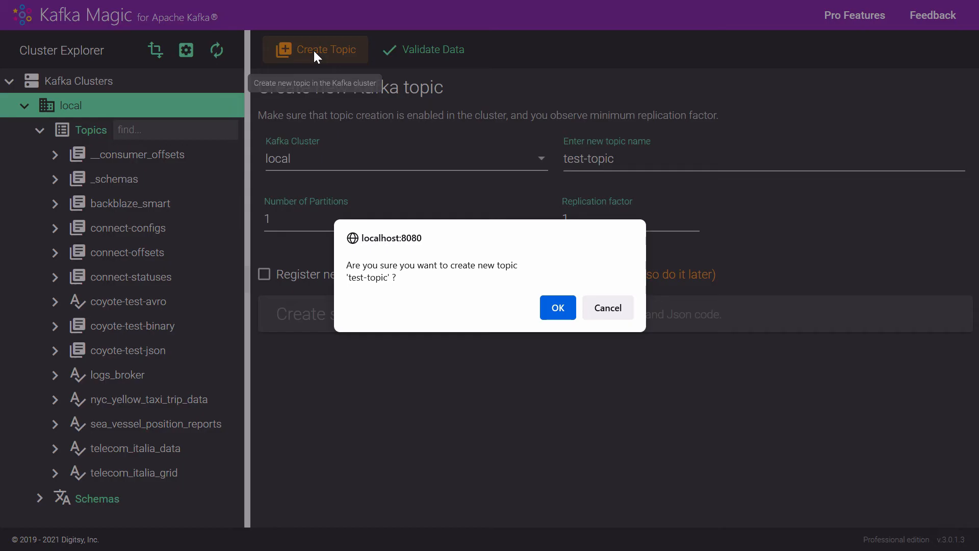
left_click(555, 307)
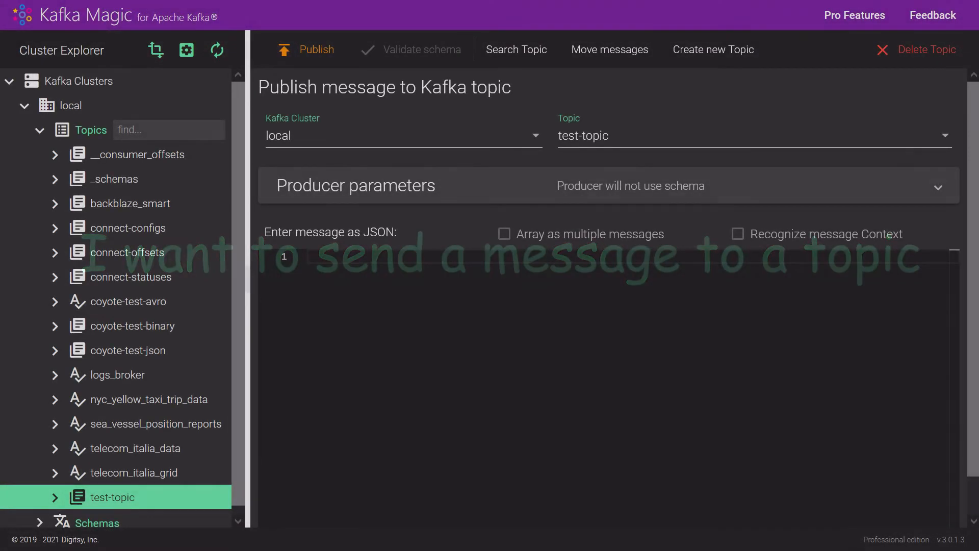
Publish the JSON message {"field1":"my message 1"} to test-topic.
left_click(371, 259)
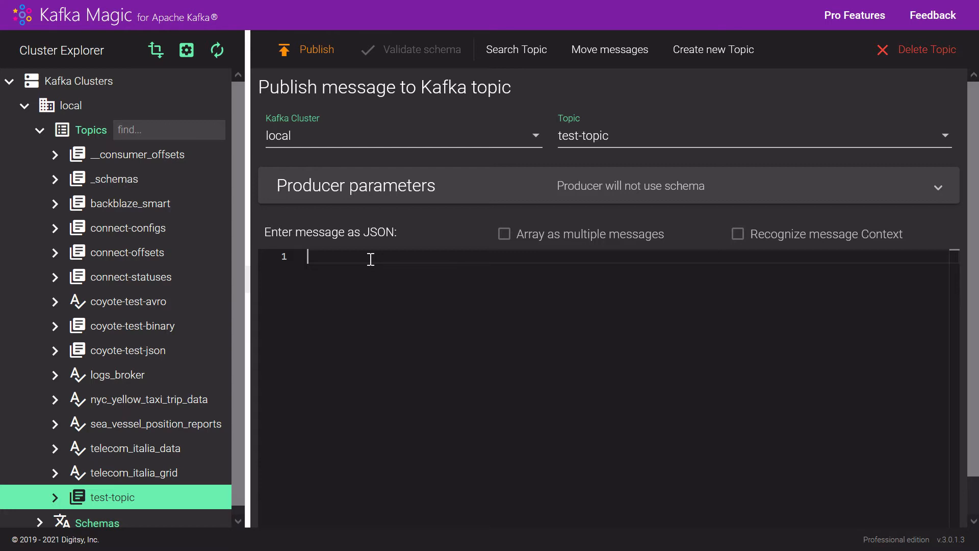
type("{\"field1\":\"my me")
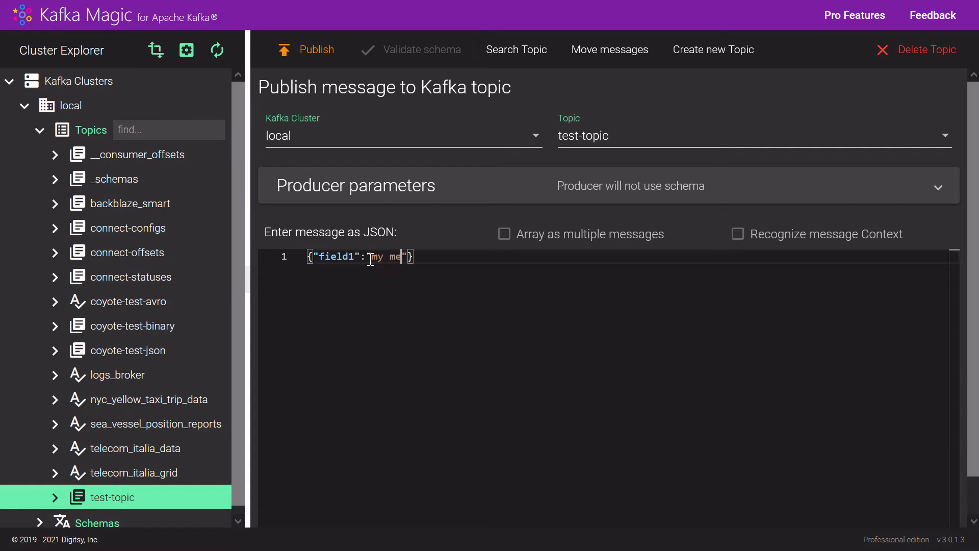
type("ssage 1")
left_click(317, 53)
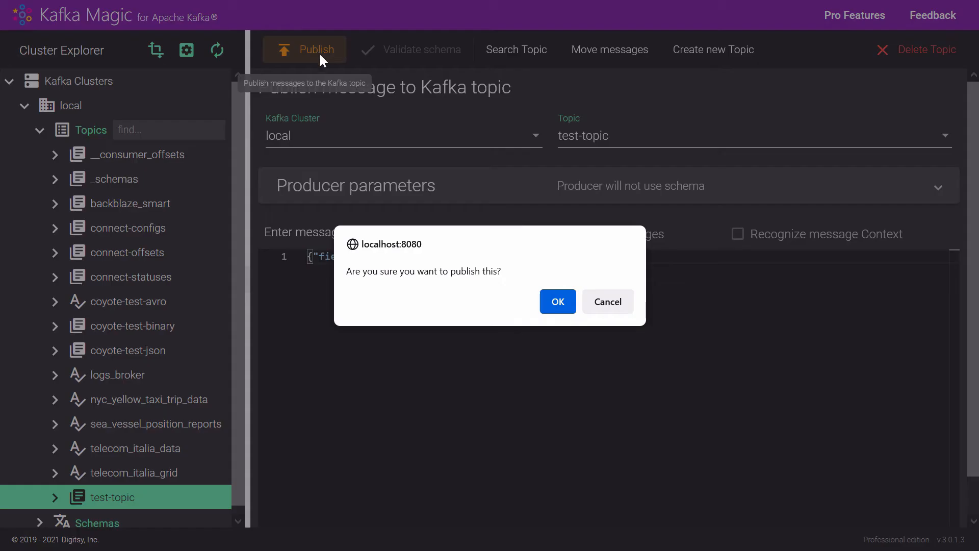
left_click(552, 301)
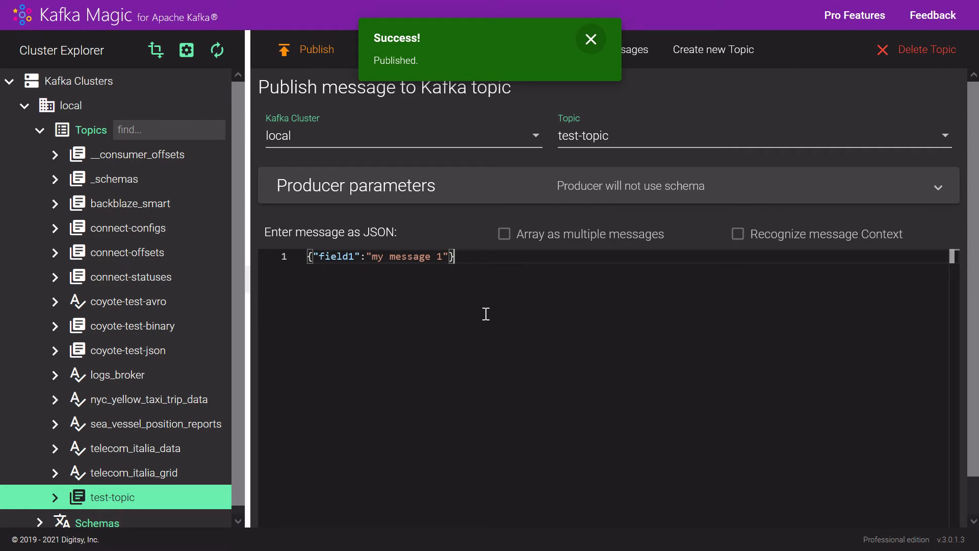
Format the JSON message and wrap it in square brackets as an array.
right_click(338, 278)
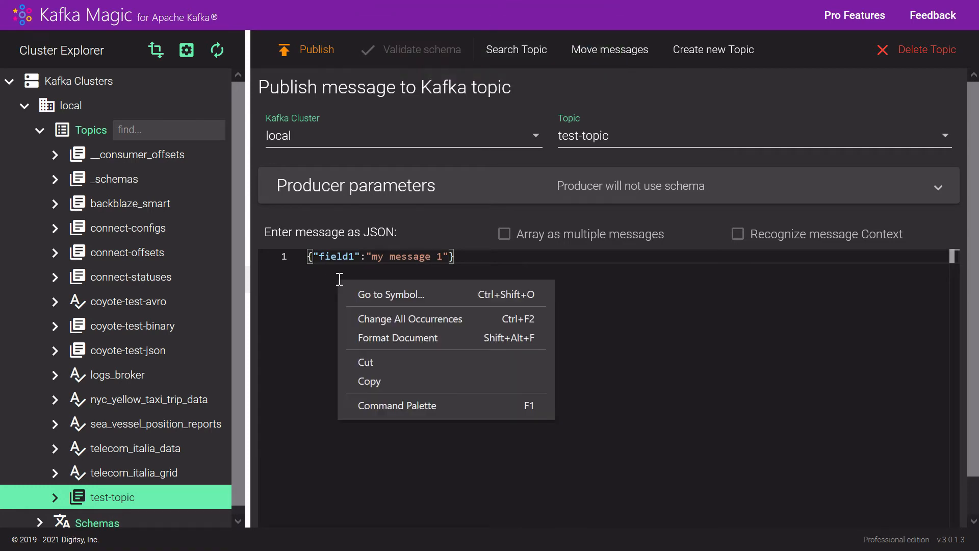
left_click(383, 339)
key("ctrl+a")
type("[")
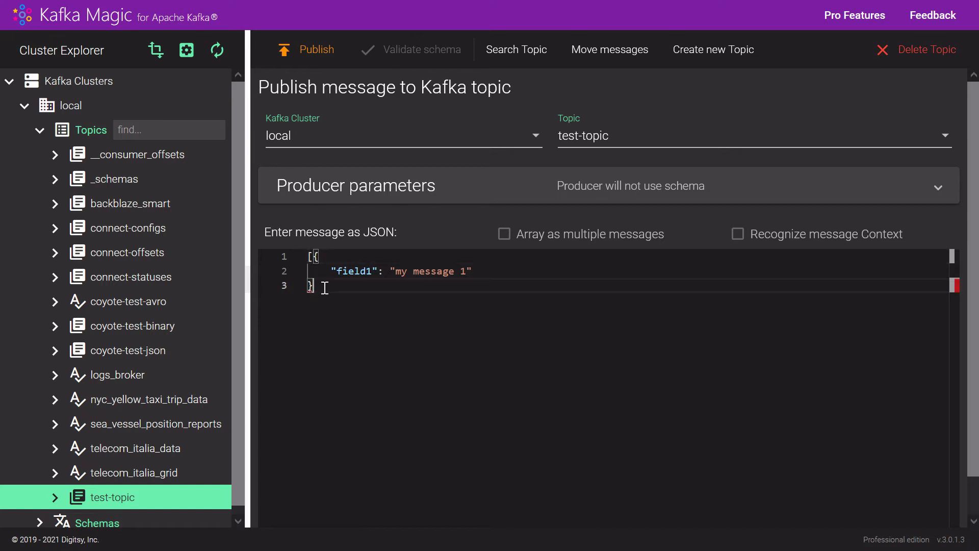
key("shift+alt+f")
Duplicate the message object inside the array to make four comma-separated copies.
left_click_drag(282, 271, 299, 310)
key("ctrl+c")
key("ctrl+v")
key("ctrl+v")
key("ctrl+v")
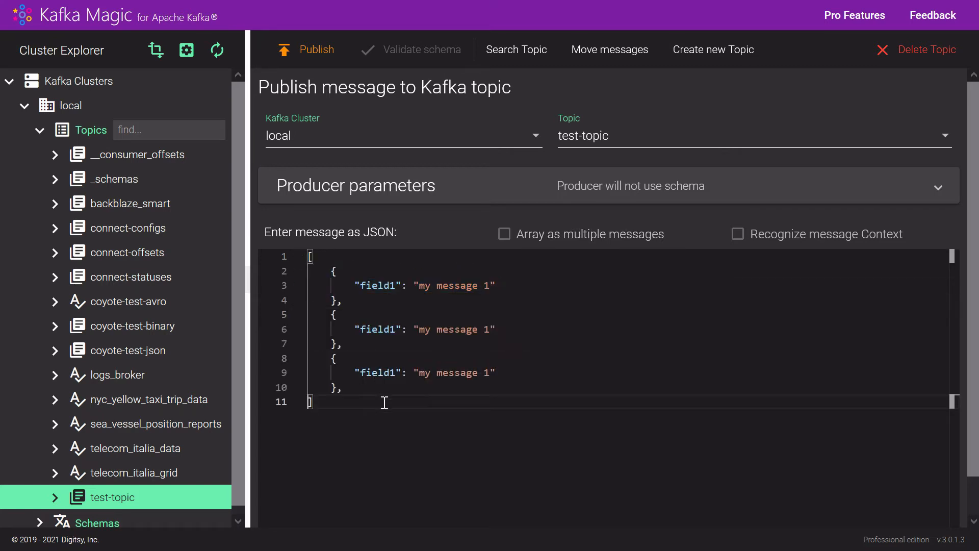
key("ctrl+v")
Change the four field1 values to "my message 2" through "my message 5" and remove the comma after the last object.
left_click(490, 284)
key("BackSpace")
type("2")
left_click(491, 329)
key("BackSpace")
type("3")
left_click(489, 373)
key("BackSpace")
type("4")
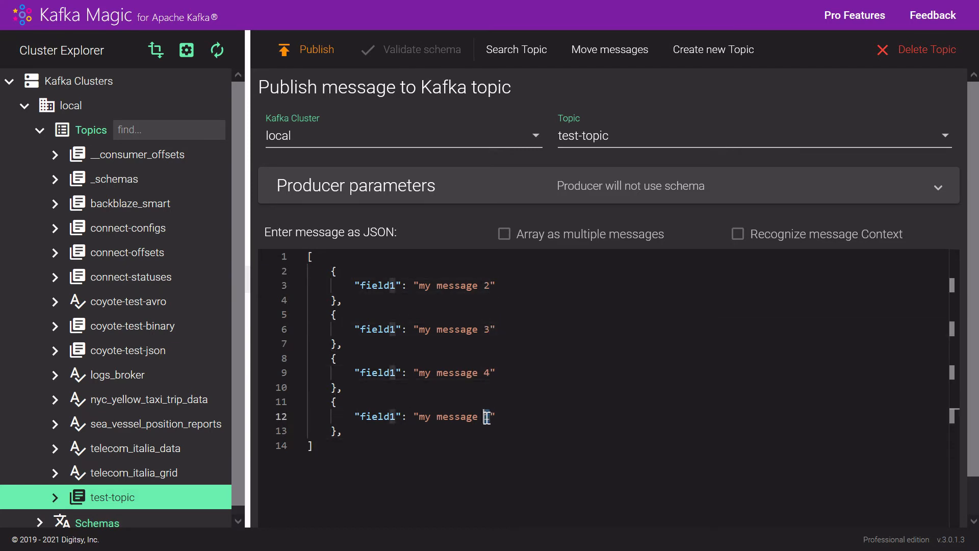
left_click(489, 416)
key("BackSpace")
type("5")
left_click(393, 430)
key("BackSpace")
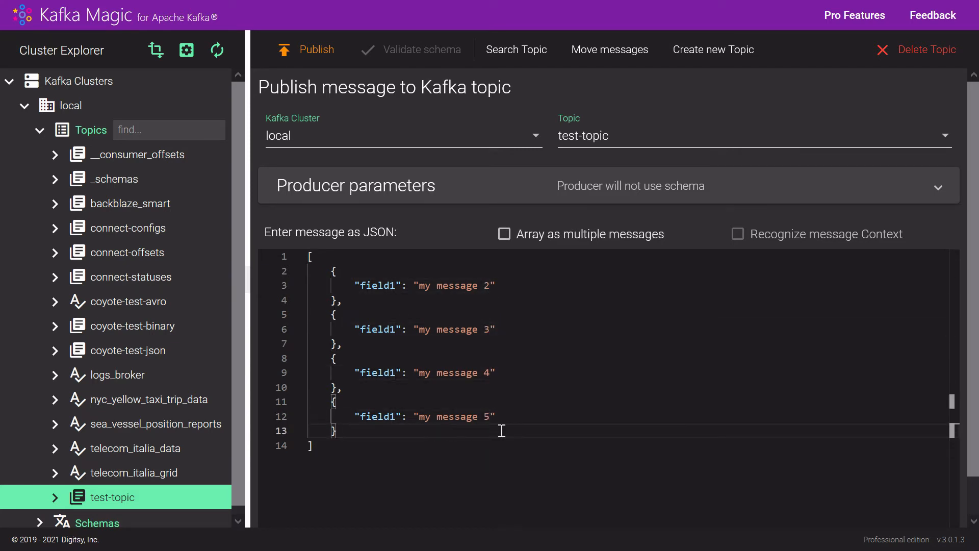
Publish the JSON array to test-topic as multiple messages and confirm the publishing.
left_click(505, 234)
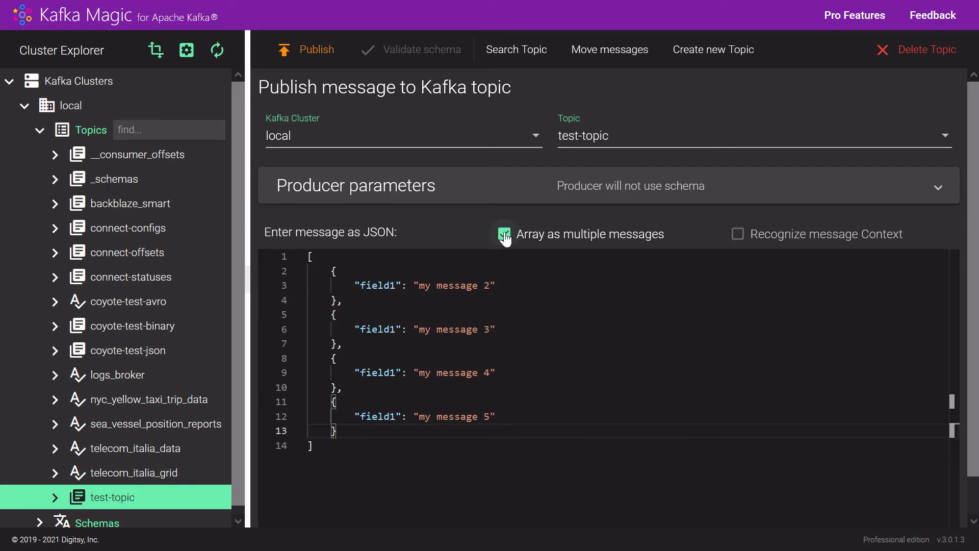
left_click(307, 51)
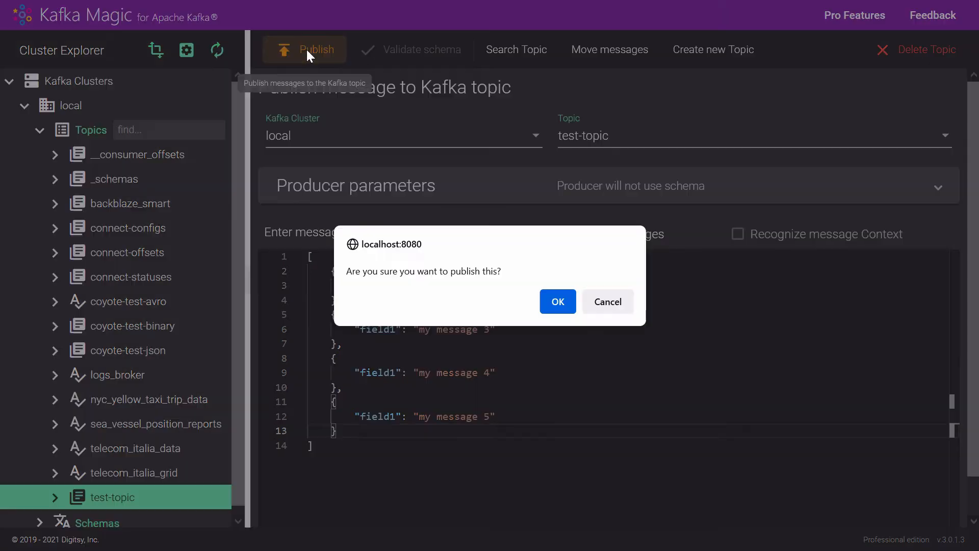
left_click(555, 306)
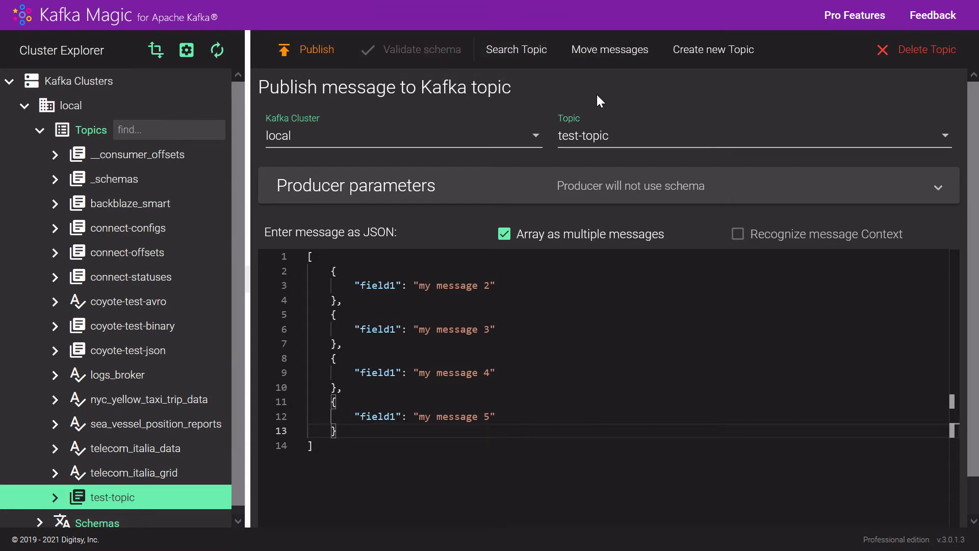
Search test-topic for its messages and expand the last result down to its message content.
left_click(511, 52)
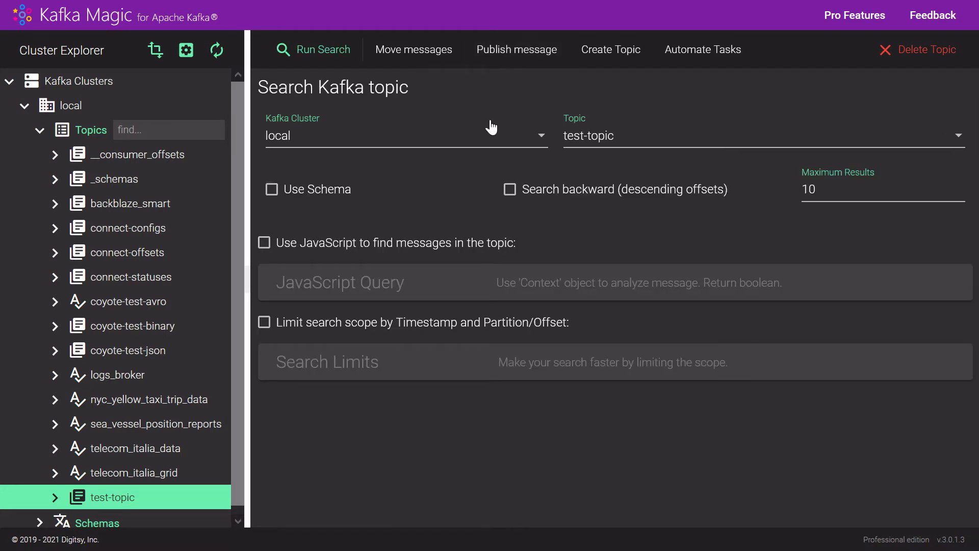
left_click(320, 51)
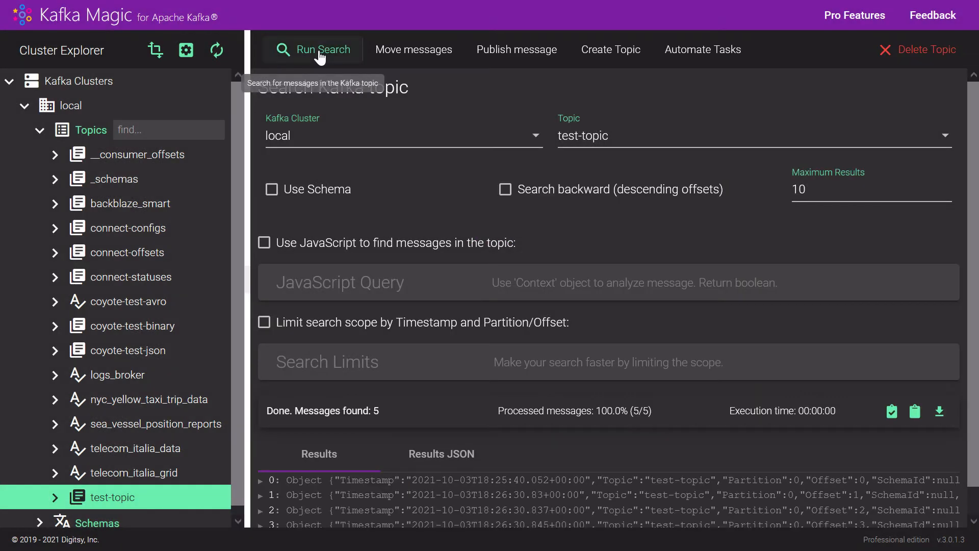
scroll(506, 445, "down", 1)
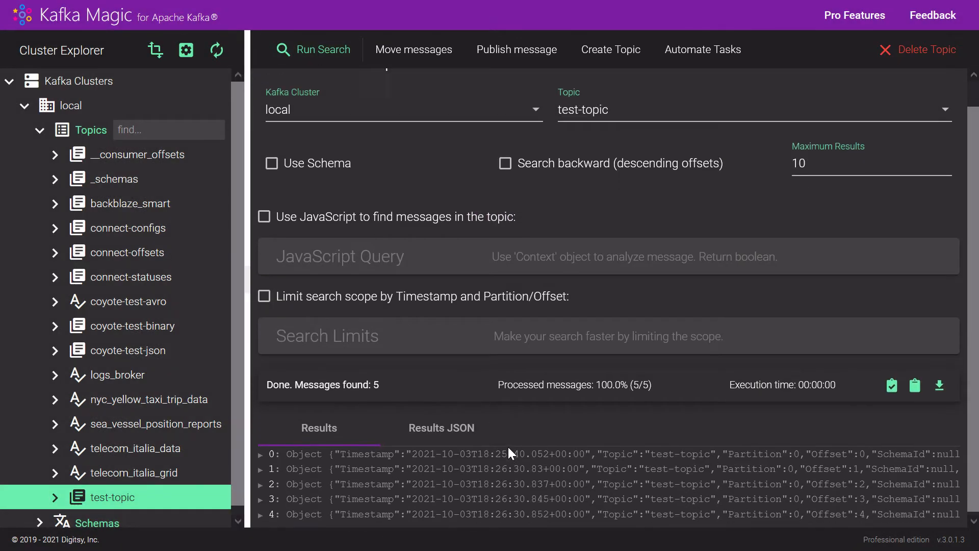
left_click(260, 512)
scroll(285, 509, "down", 3)
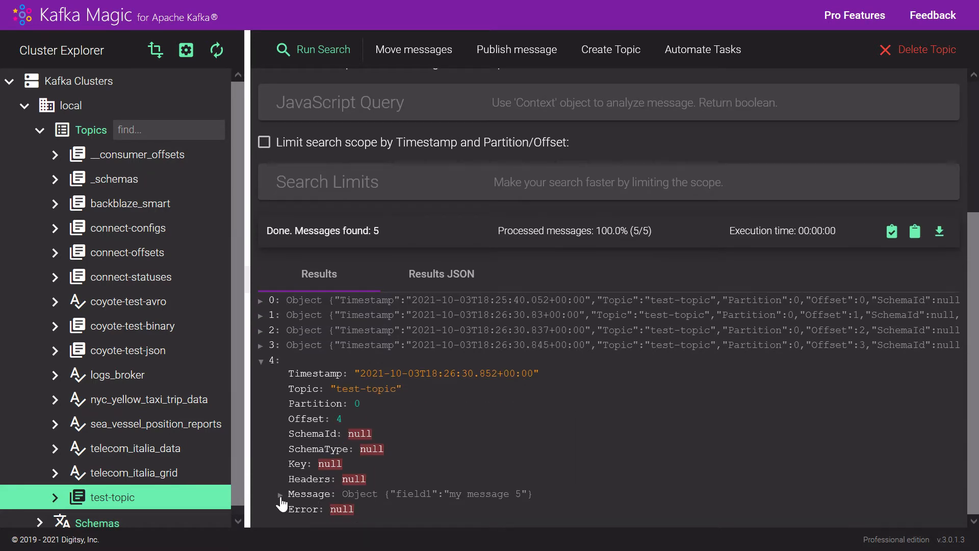
left_click(281, 496)
scroll(288, 495, "down", 1)
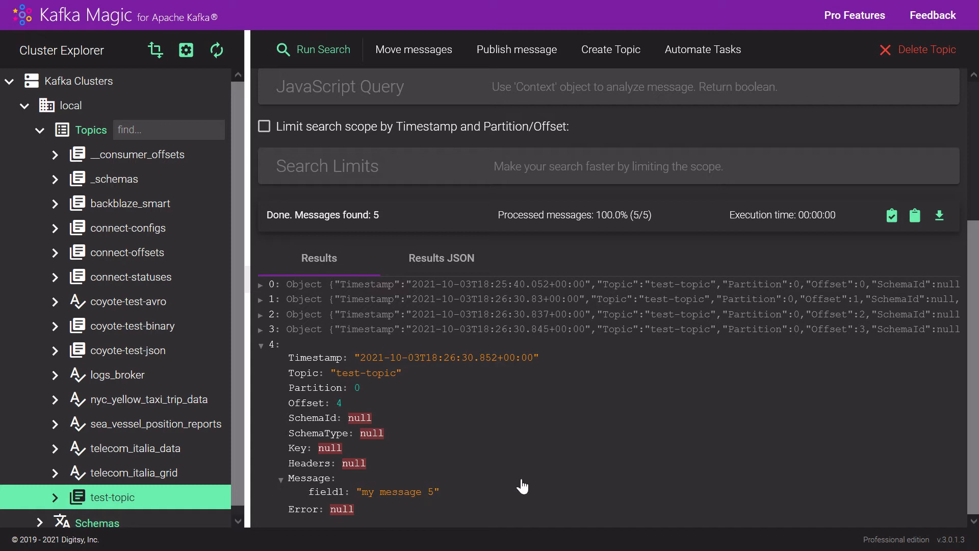
Search test-topic backward by descending offsets and expand the first result down to its message content.
scroll(678, 260, "up", 1)
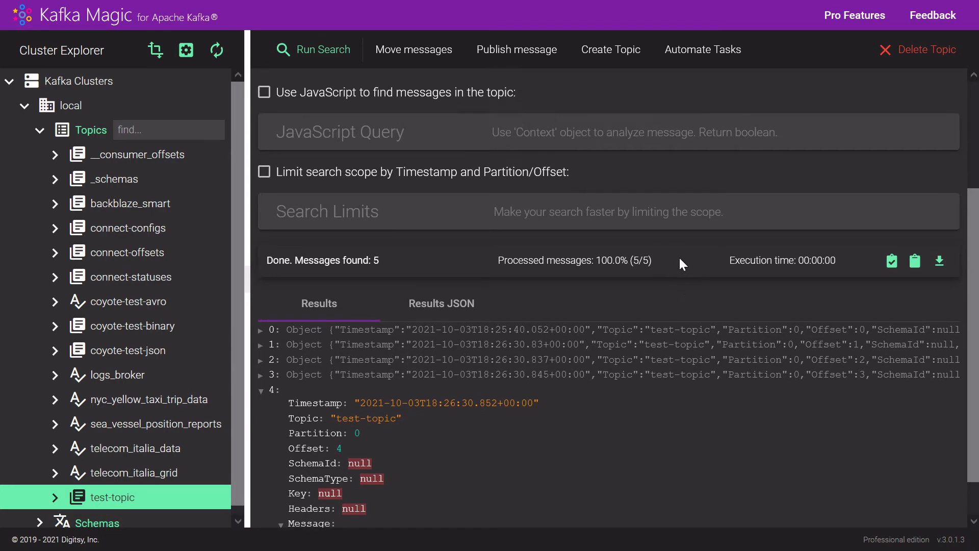
scroll(679, 264, "up", 3)
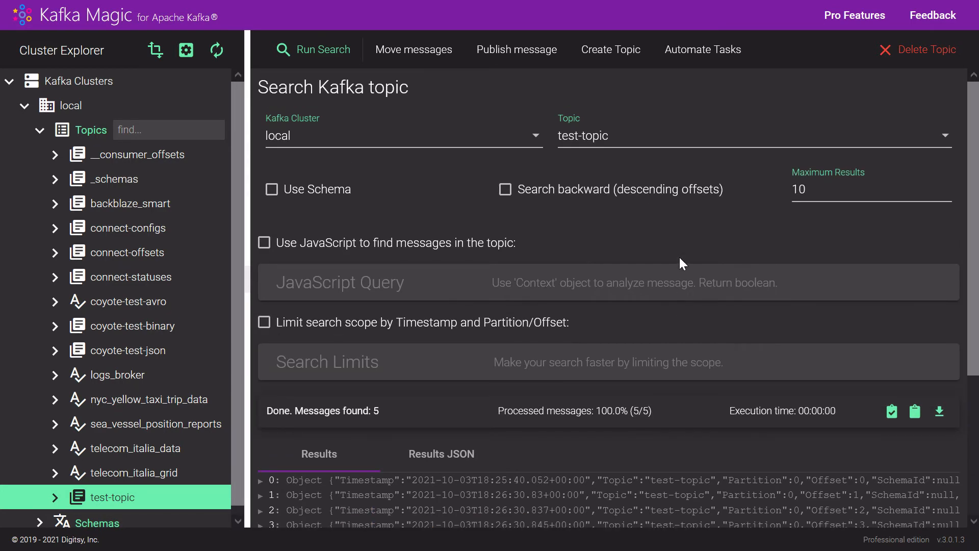
left_click(506, 193)
left_click(313, 51)
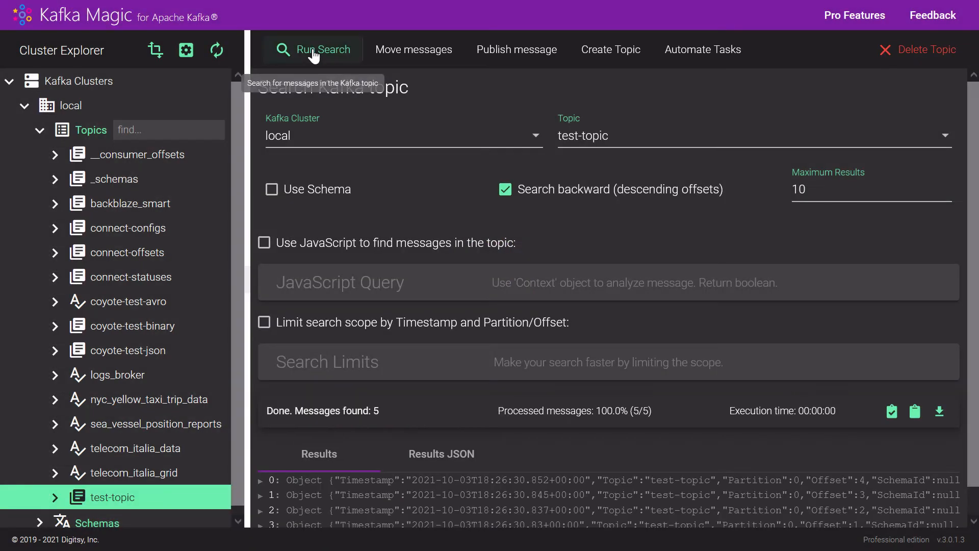
scroll(451, 289, "down", 1)
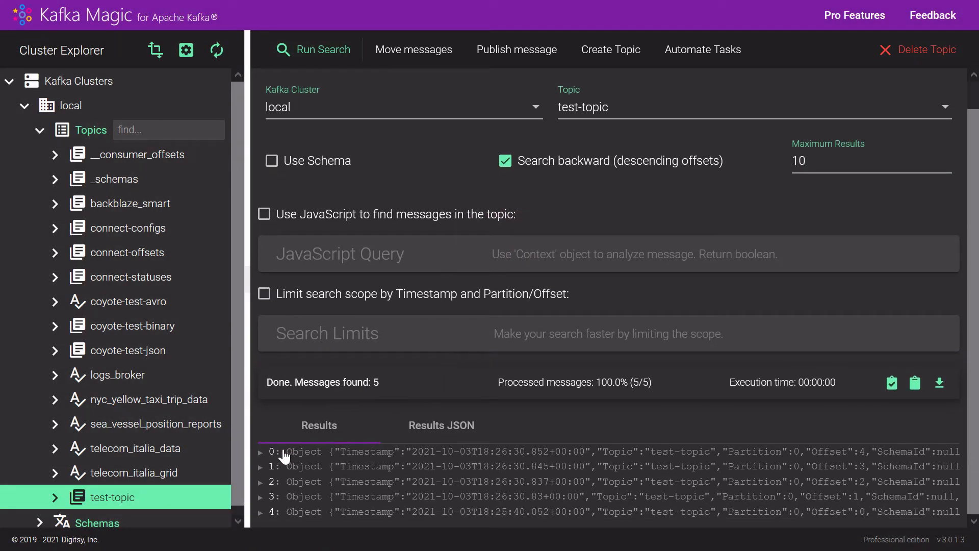
left_click(260, 452)
scroll(260, 454, "down", 3)
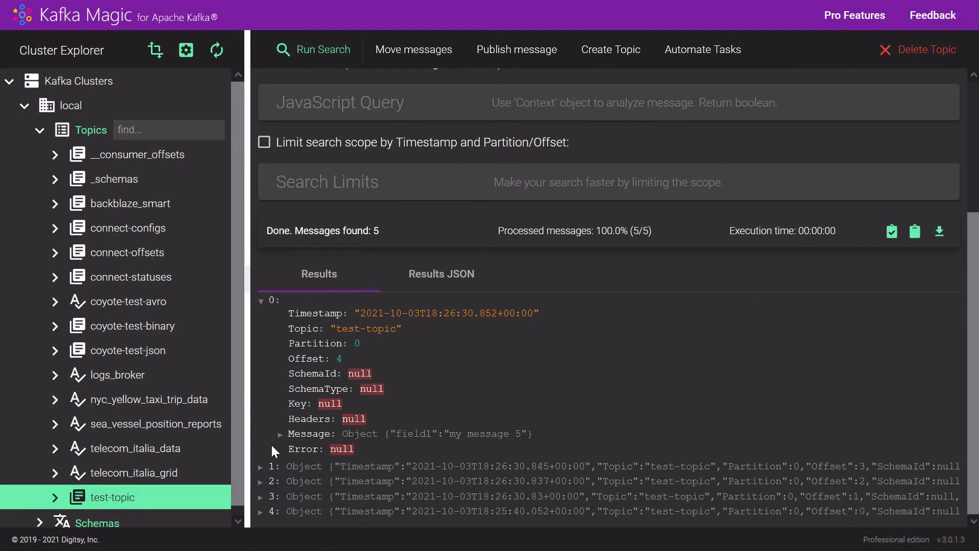
left_click(280, 435)
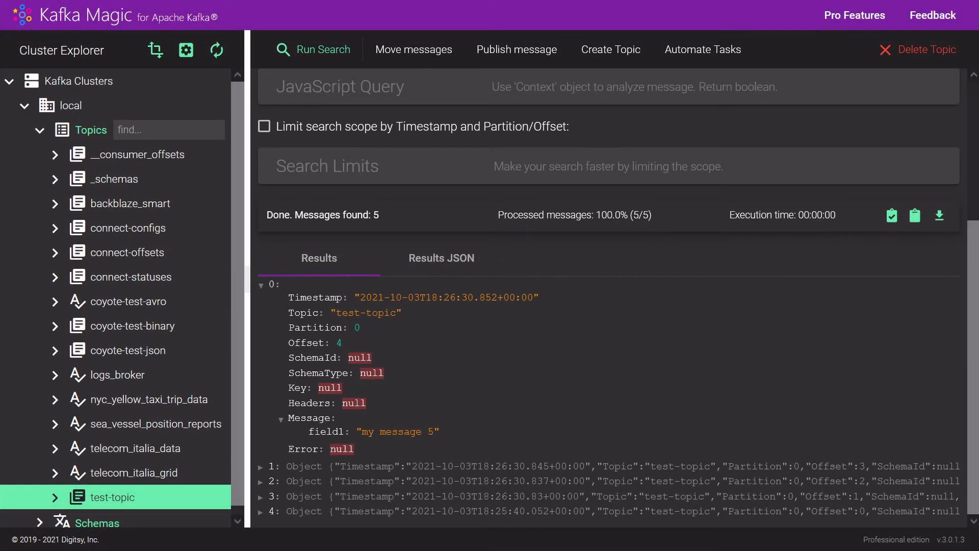
Switch from backward search to a JavaScript query for finding messages and clear its example code.
scroll(787, 190, "up", 4)
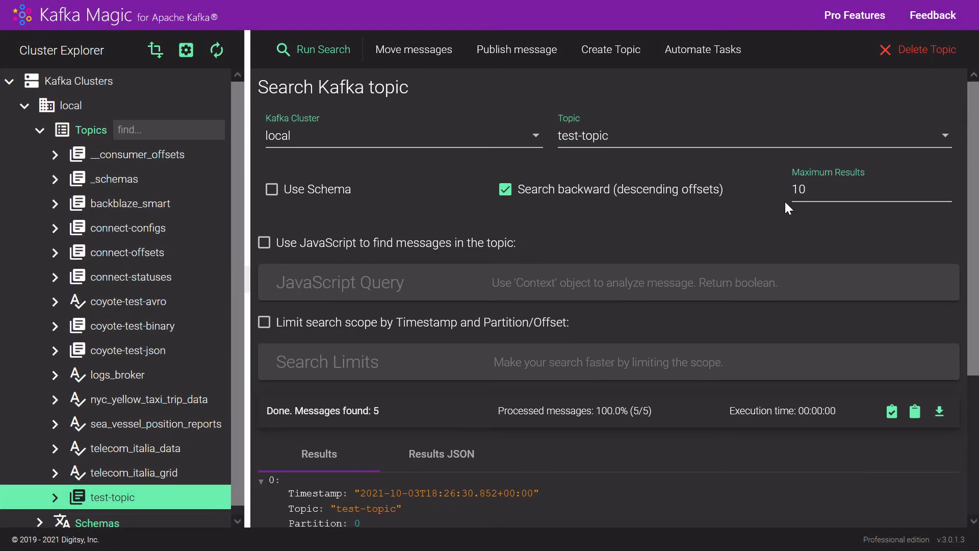
left_click(506, 191)
left_click(265, 244)
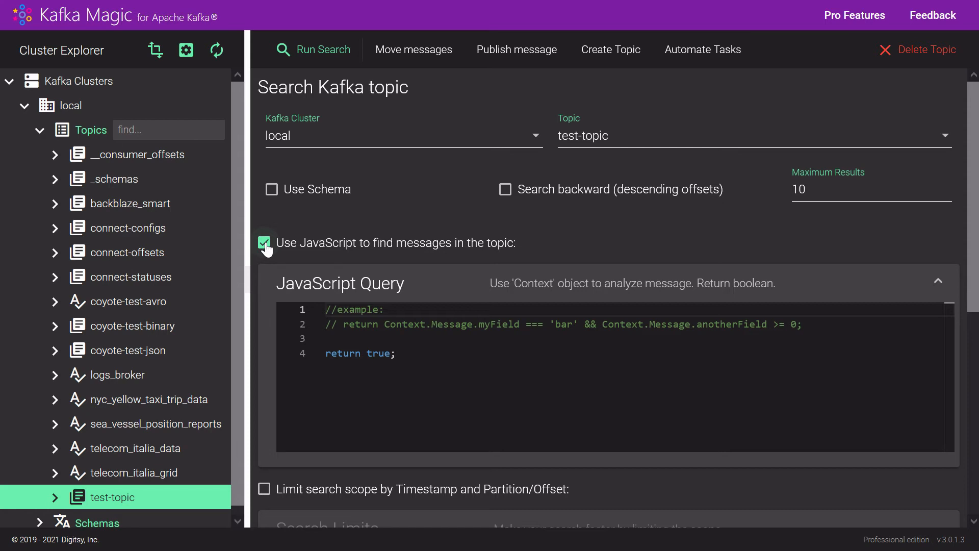
left_click_drag(407, 357, 318, 307)
key("BackSpace")
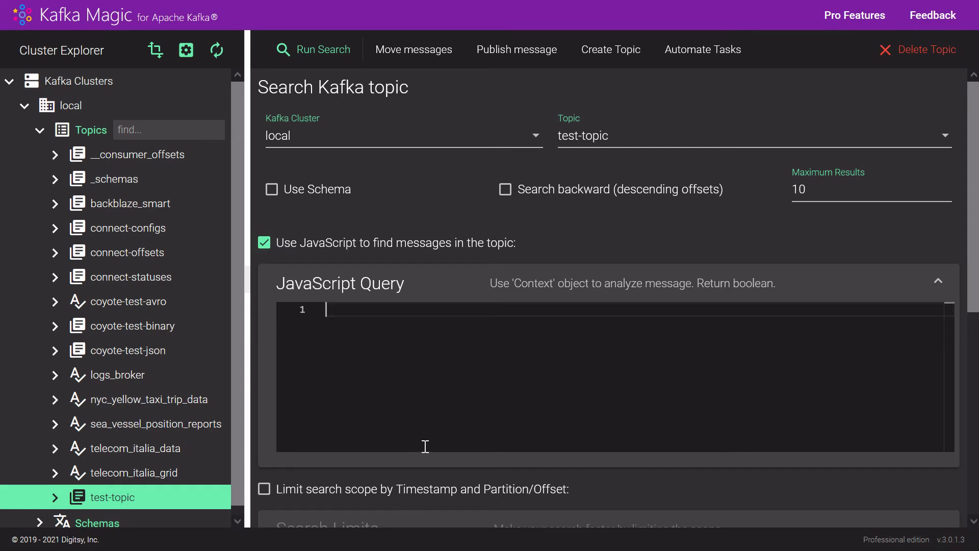
Write the JavaScript query return Context.Message.field1 == "my message 5"; to filter the messages.
type("return C")
key("Tab")
type(".M")
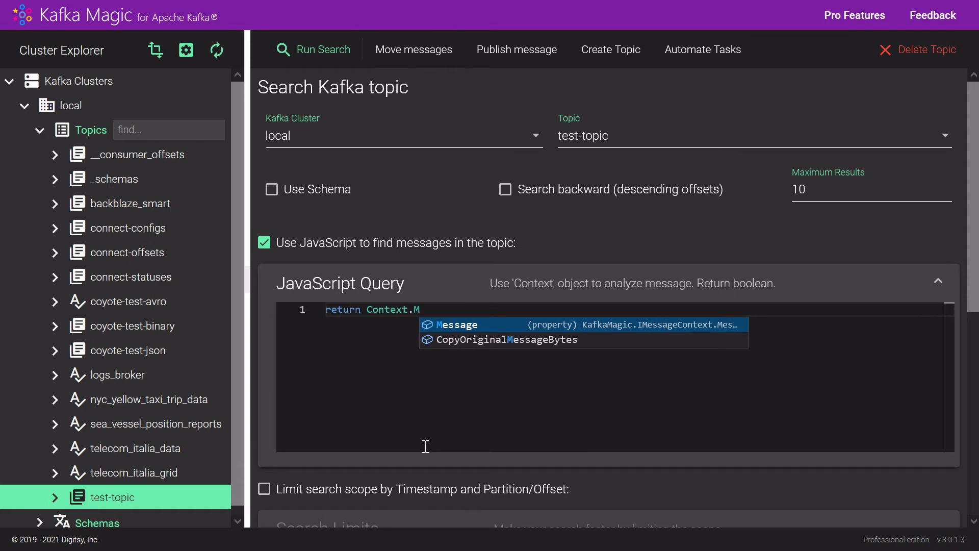
key("Tab")
type(".field2")
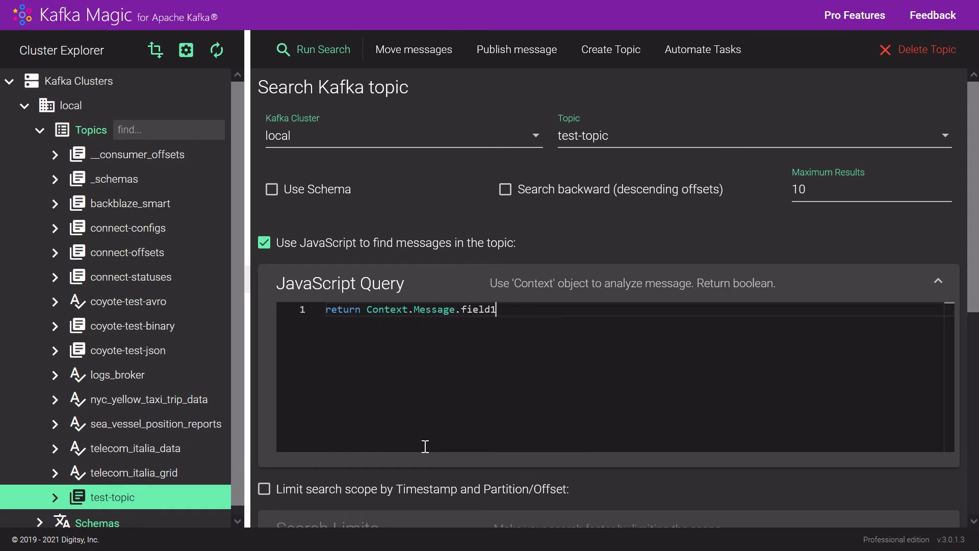
type(" == \"my message 5\";")
key("Return")
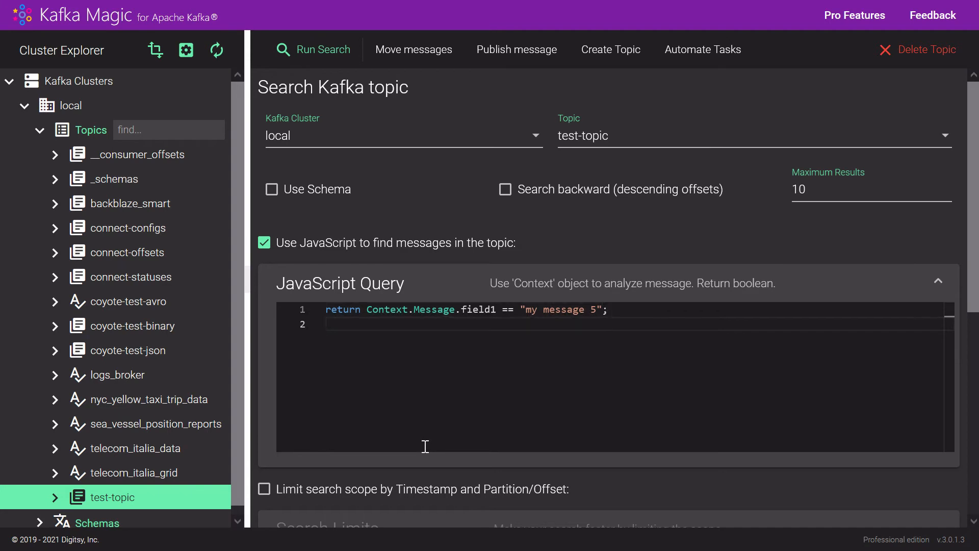
Run the filtered search on test-topic and expand the found result down to its message content.
left_click(328, 51)
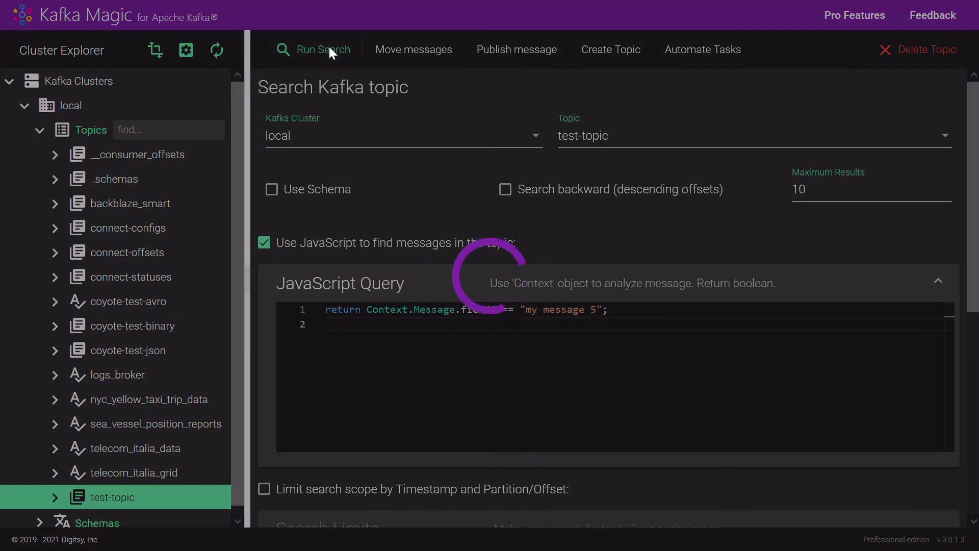
scroll(448, 300, "down", 3)
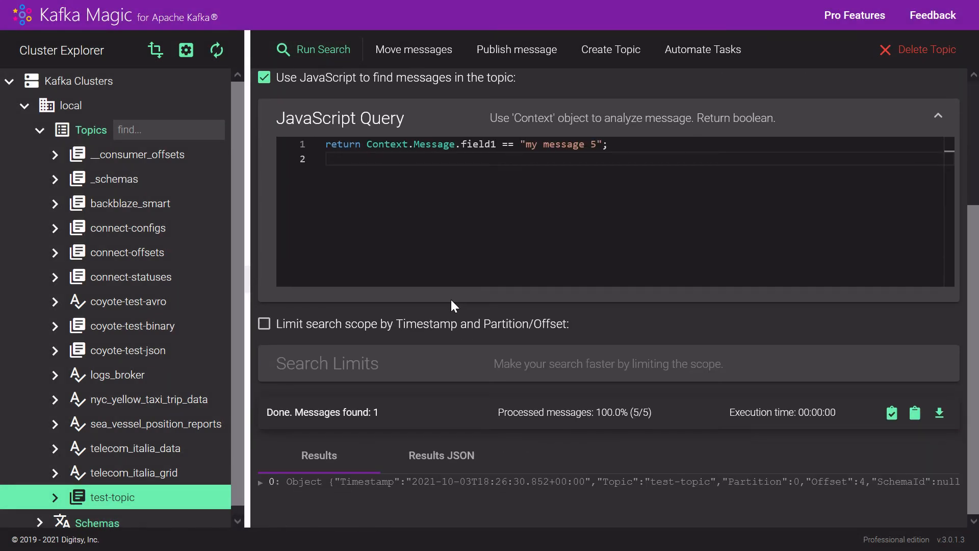
left_click(259, 485)
scroll(301, 485, "down", 2)
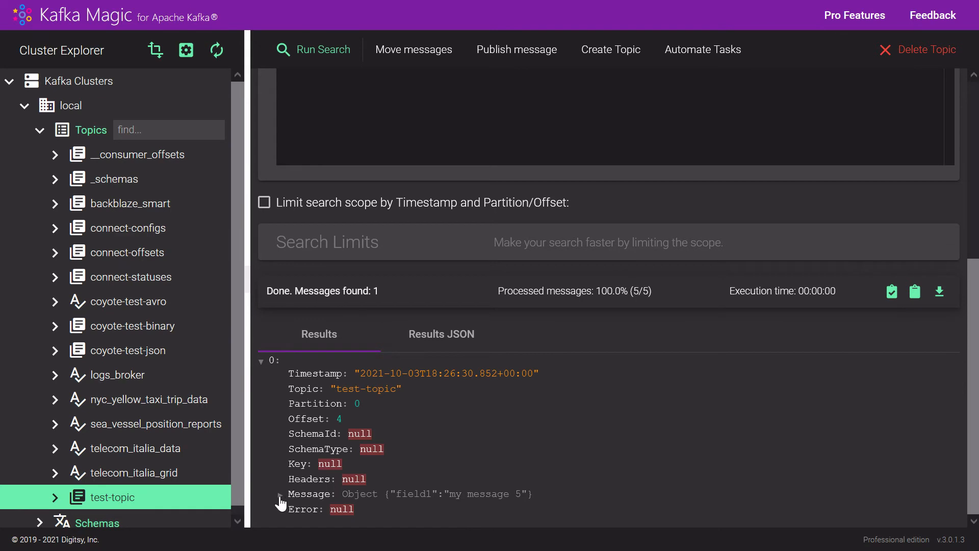
left_click(295, 491)
scroll(297, 488, "down", 1)
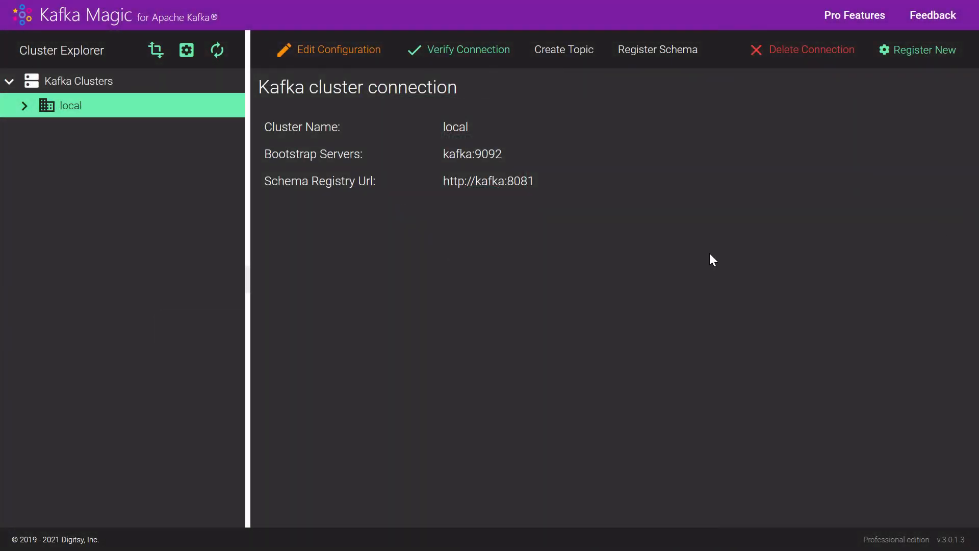
Search the local cluster's nyc_yellow_taxi_trip_data topic with schema use turned off.
left_click(24, 107)
left_click(40, 131)
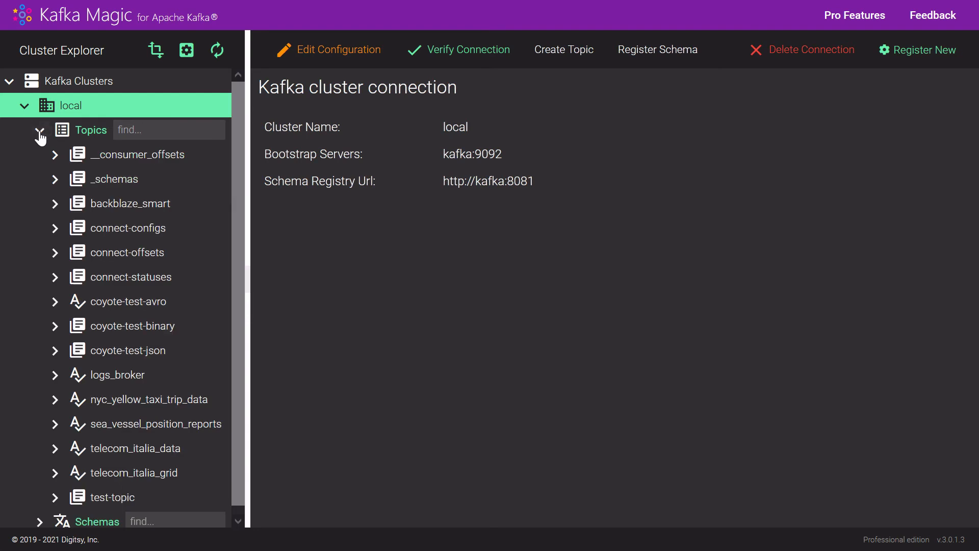
left_click(125, 407)
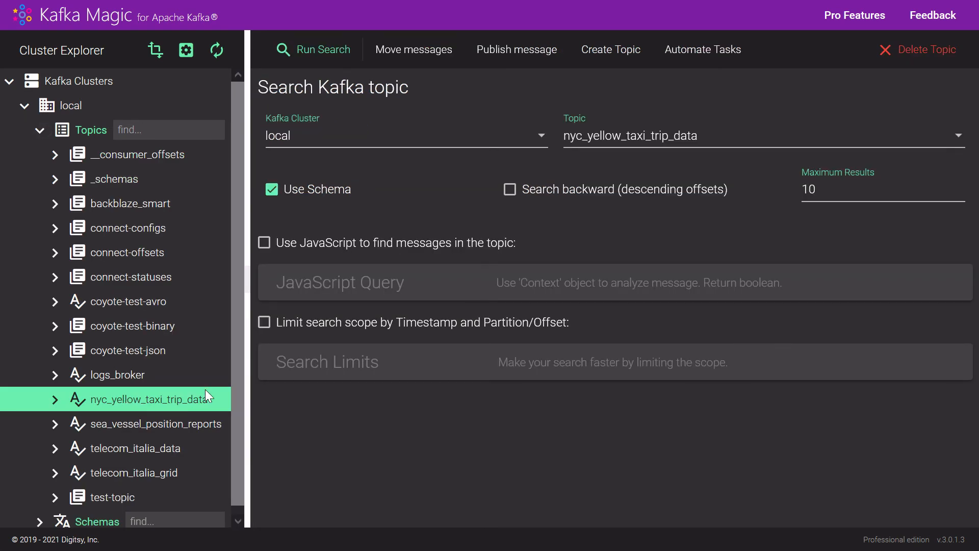
left_click(271, 190)
left_click(322, 53)
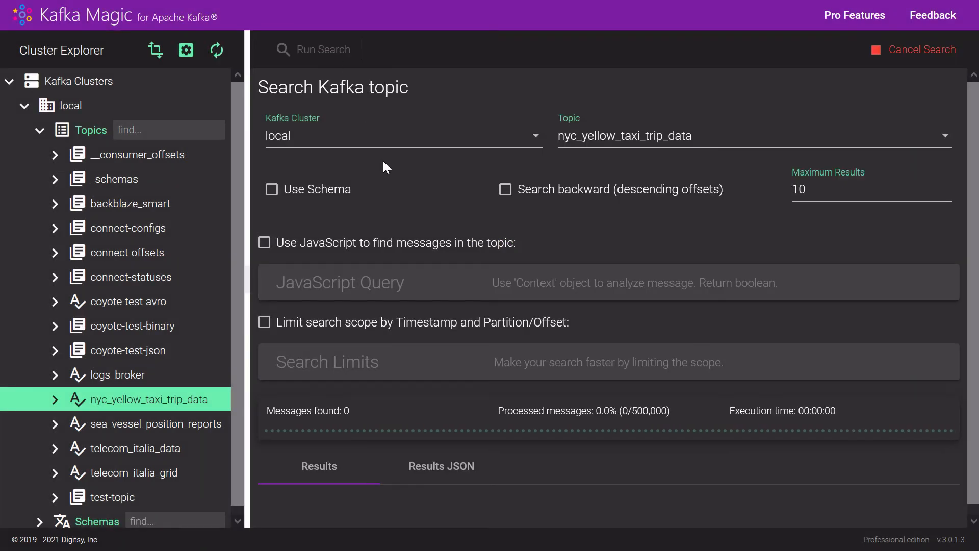
scroll(390, 396, "down", 3)
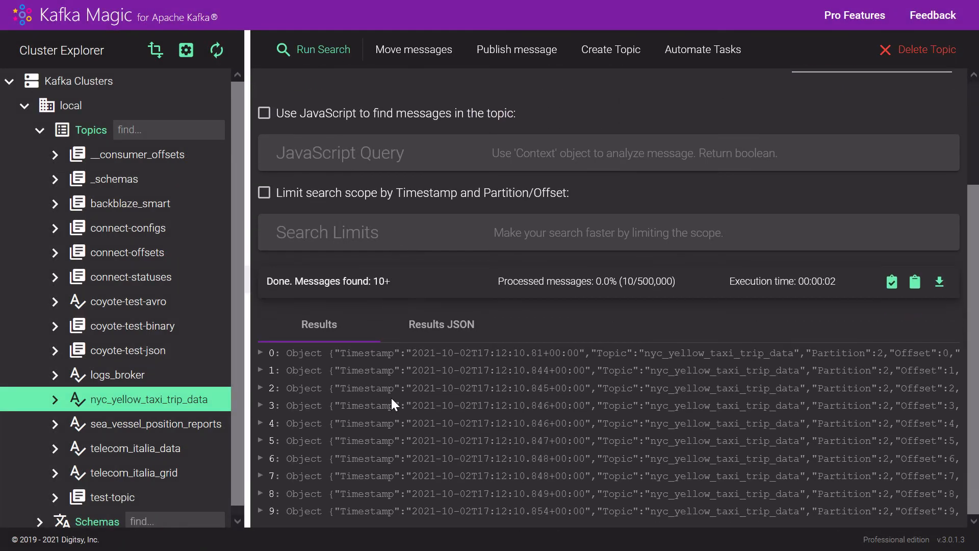
Expand the first nyc_yellow_taxi_trip_data result and examine its message text as read without a schema.
left_click(261, 353)
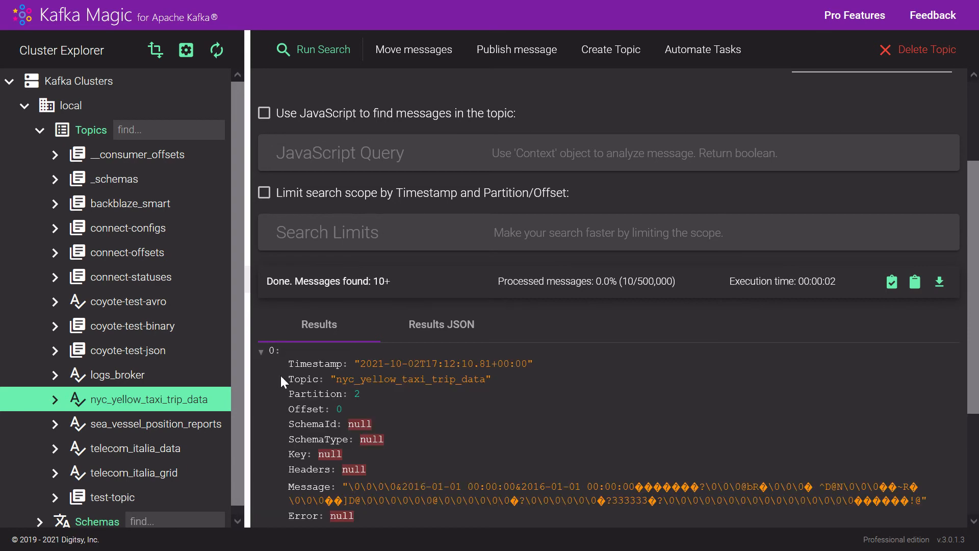
scroll(281, 375, "down", 3)
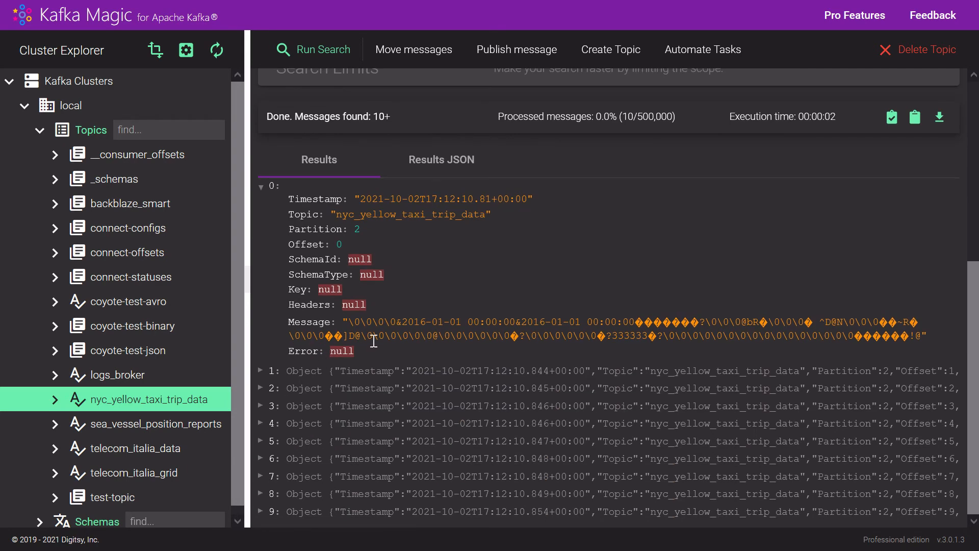
left_click_drag(349, 321, 920, 348)
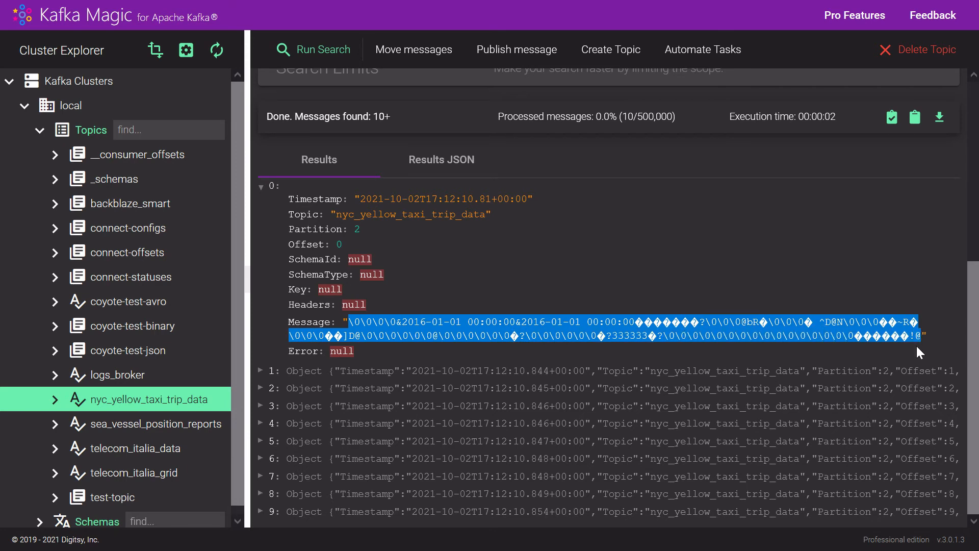
left_click(915, 345)
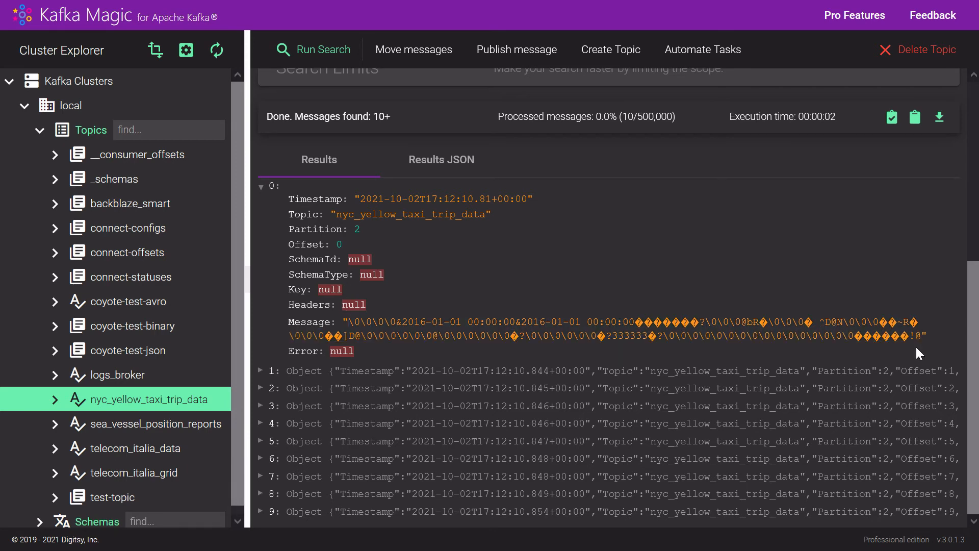
scroll(676, 162, "up", 5)
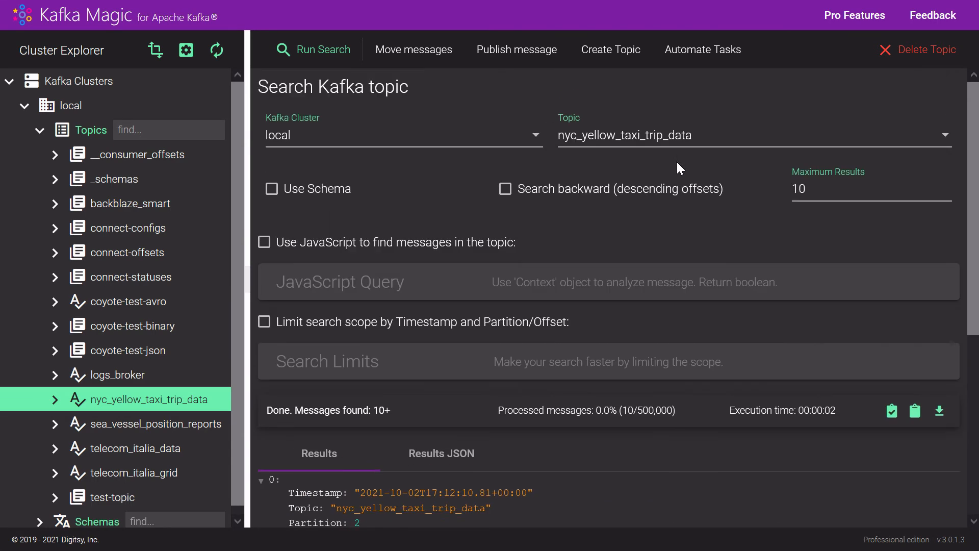
Turn schema use on and run the nyc_yellow_taxi_trip_data topic search again.
left_click(278, 194)
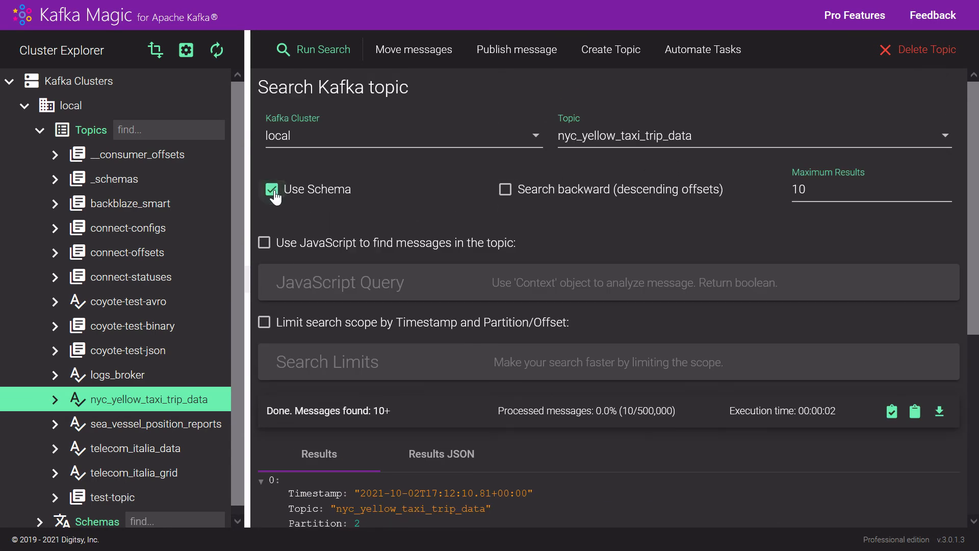
left_click(331, 49)
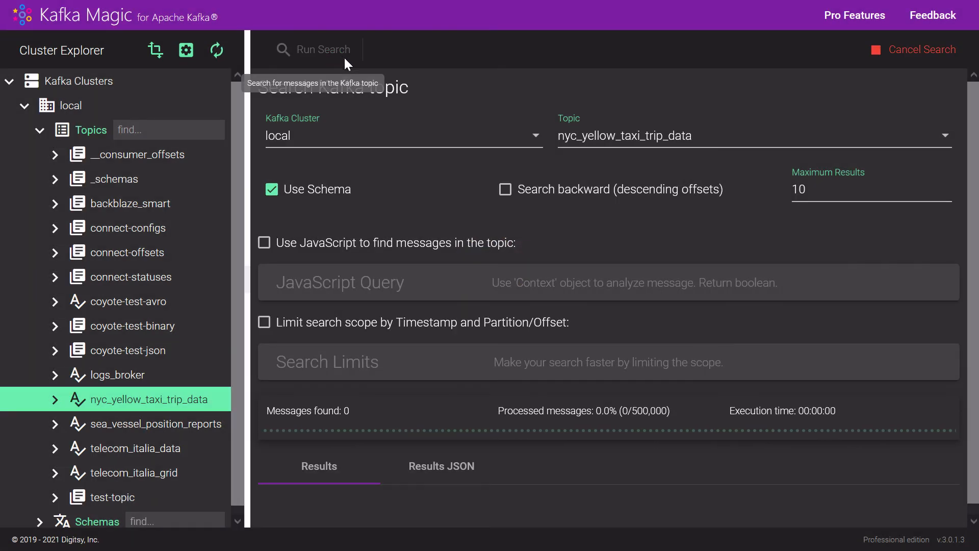
scroll(474, 219, "down", 2)
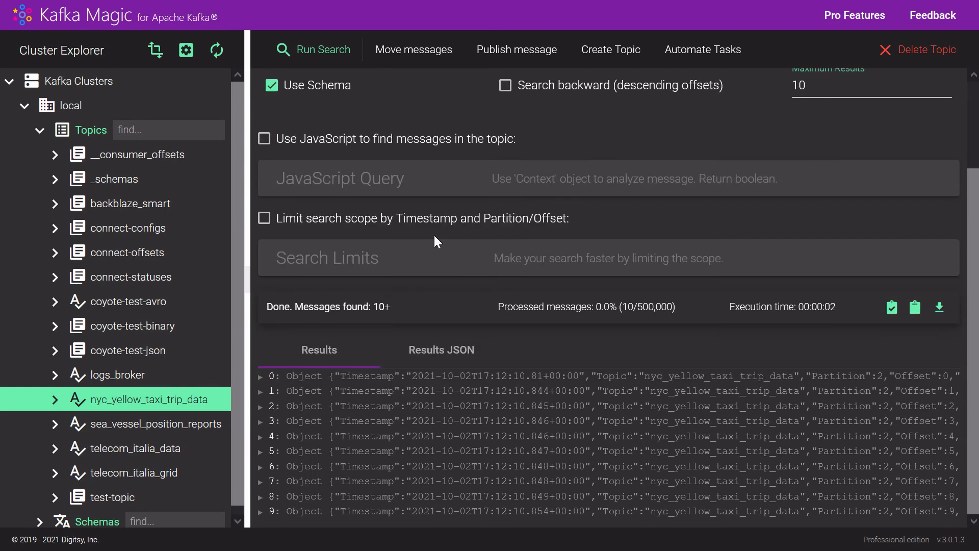
Expand the first search result and its message, and examine the decoded fields from VendorID to total_amount.
left_click(262, 377)
scroll(271, 384, "down", 3)
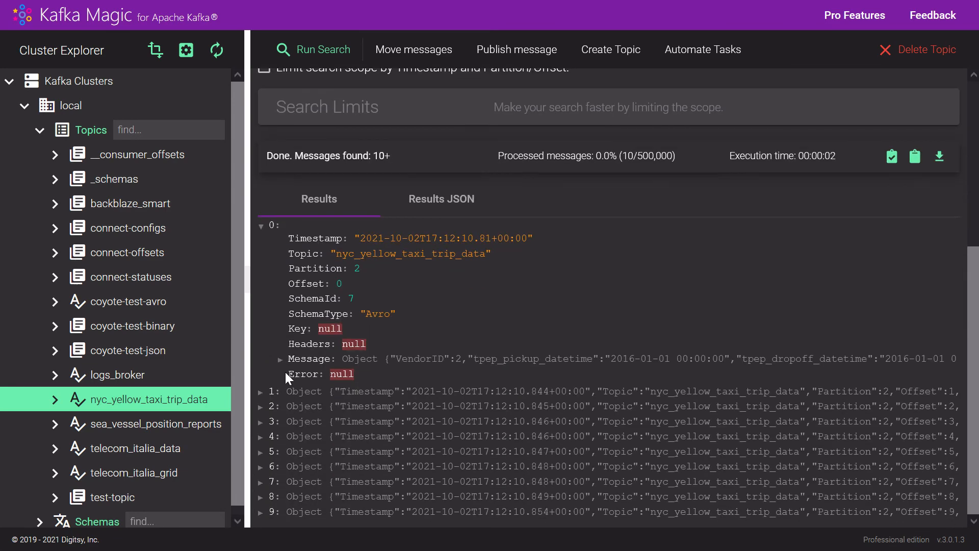
left_click(280, 358)
scroll(280, 359, "down", 5)
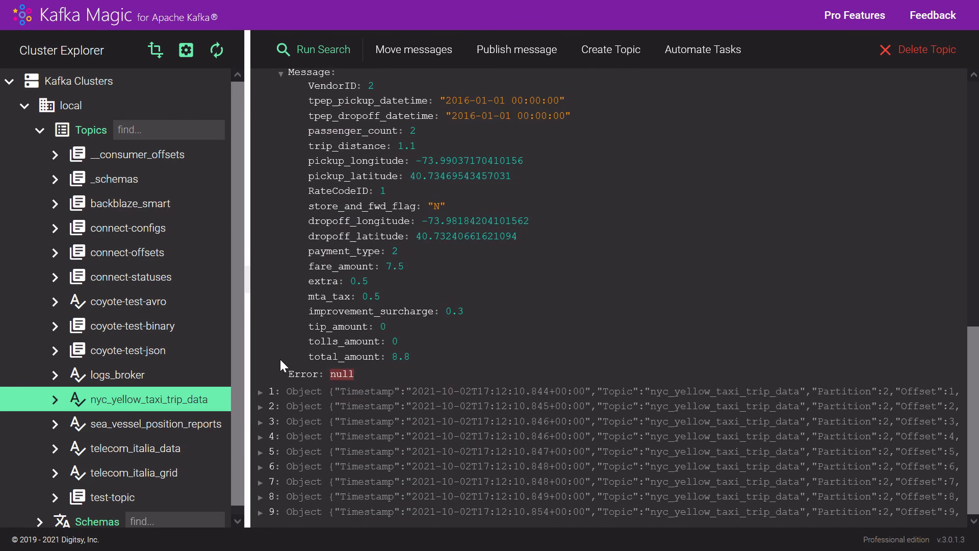
scroll(281, 359, "up", 2)
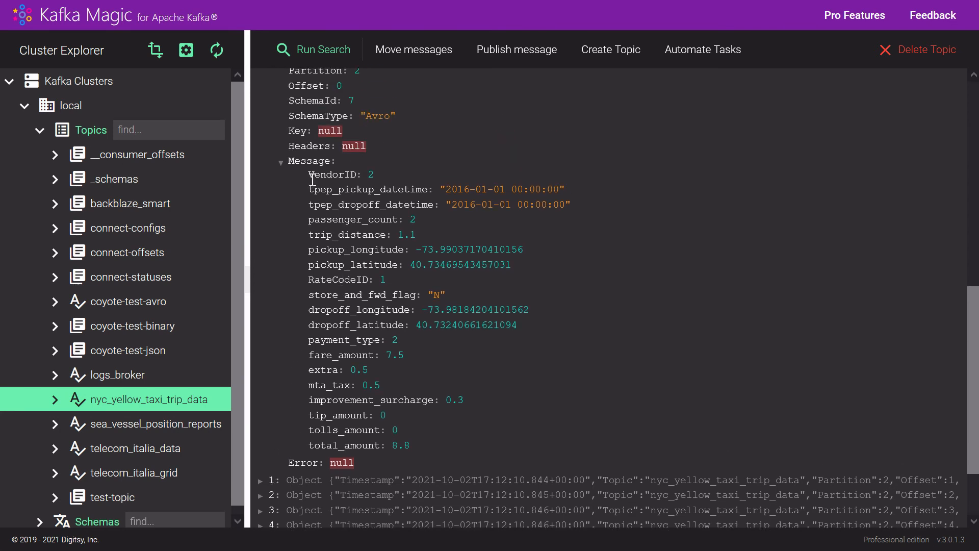
left_click_drag(304, 173, 436, 445)
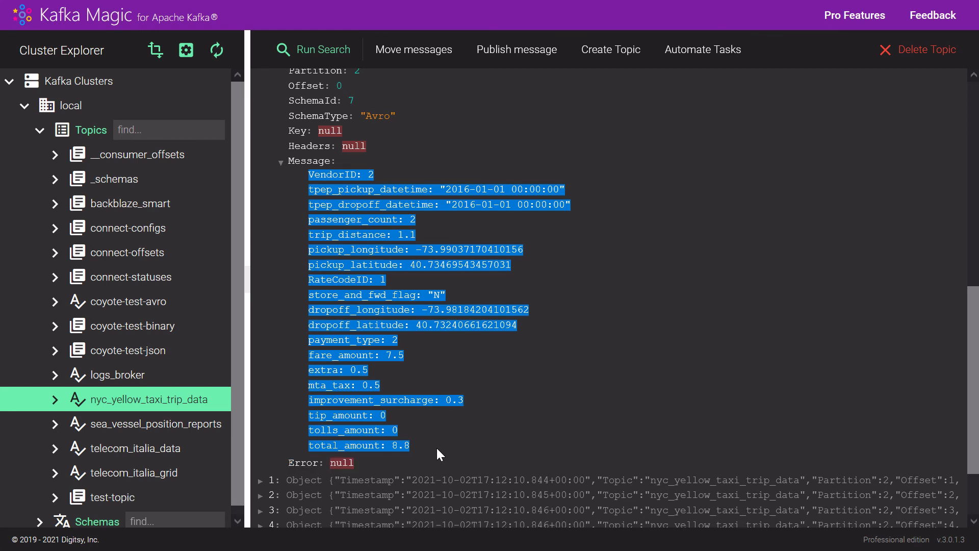
left_click(521, 439)
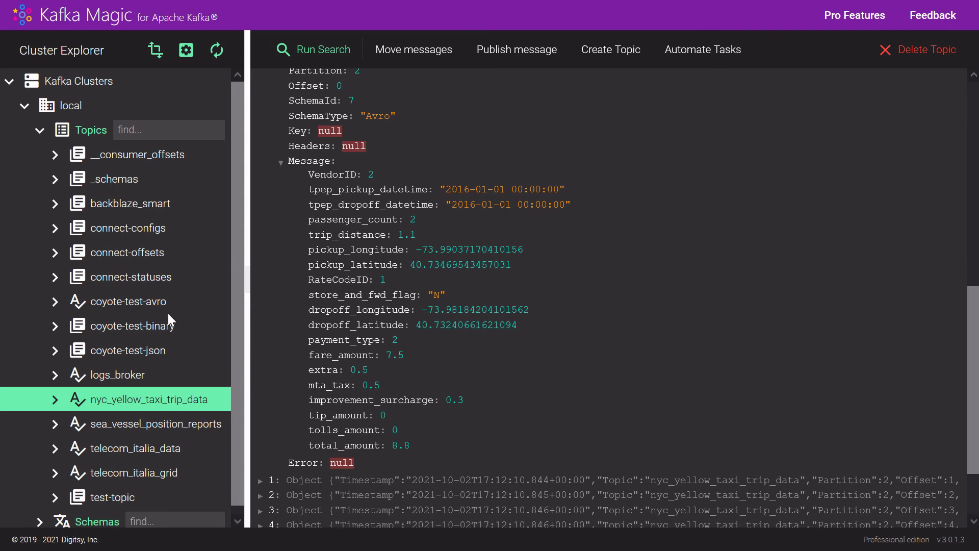
Leave the topic search for the local cluster, discarding changes, then collapse its topics and expand its schemas.
left_click(66, 106)
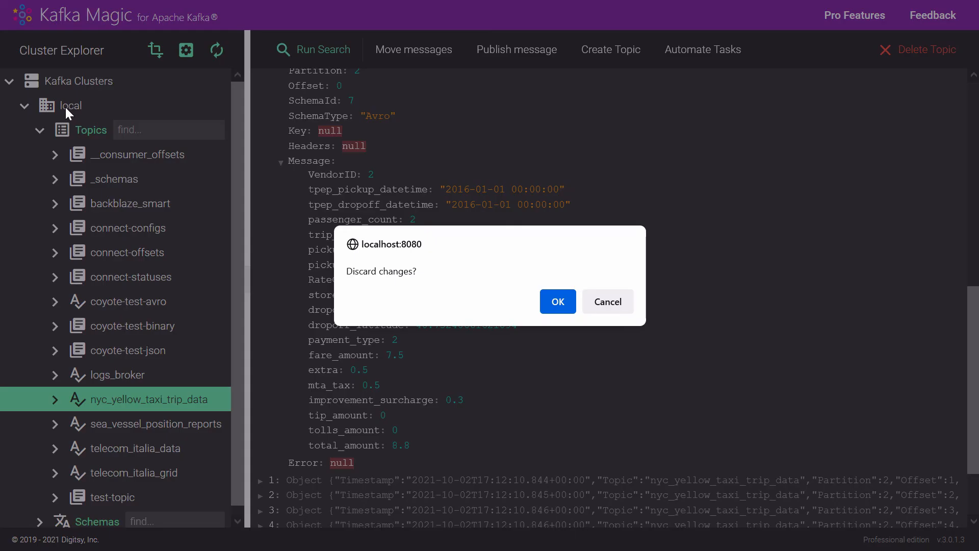
left_click(550, 310)
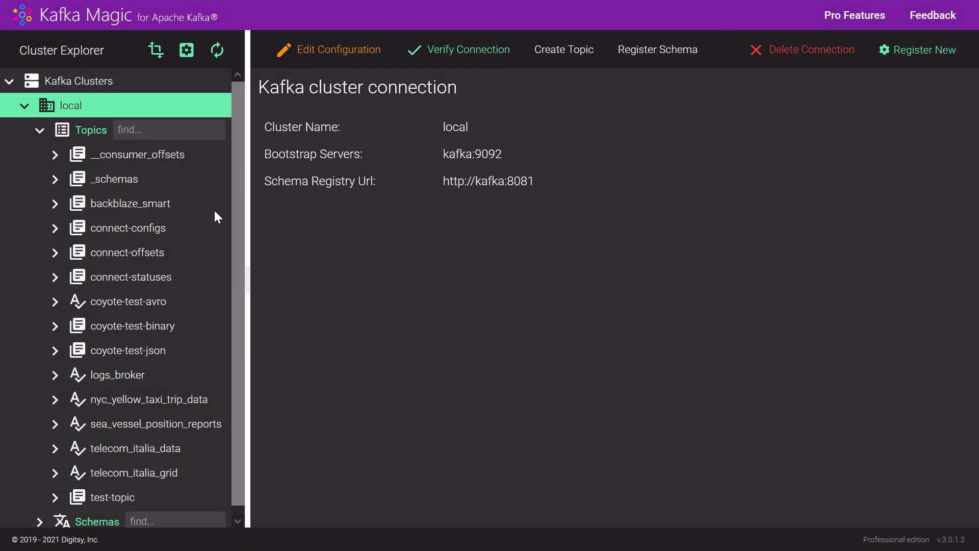
left_click(39, 130)
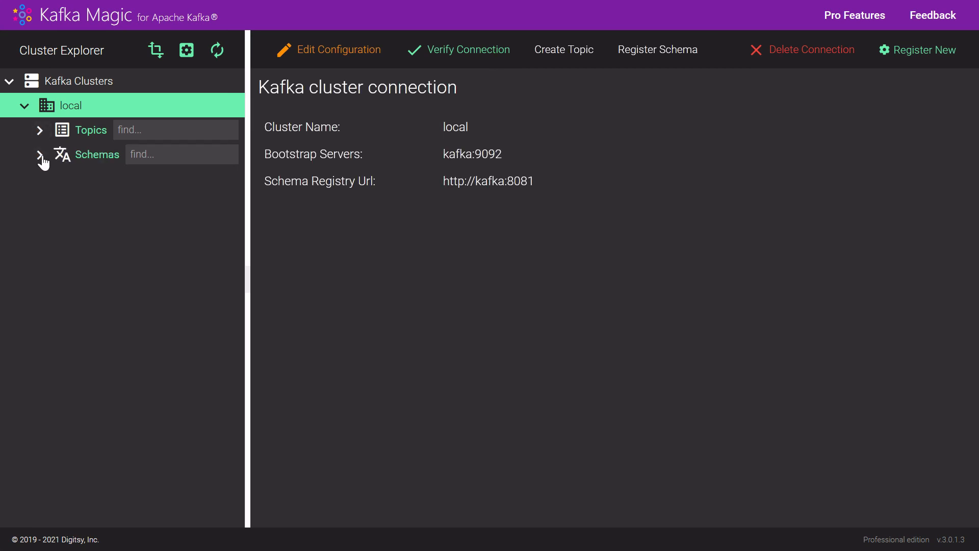
left_click(42, 158)
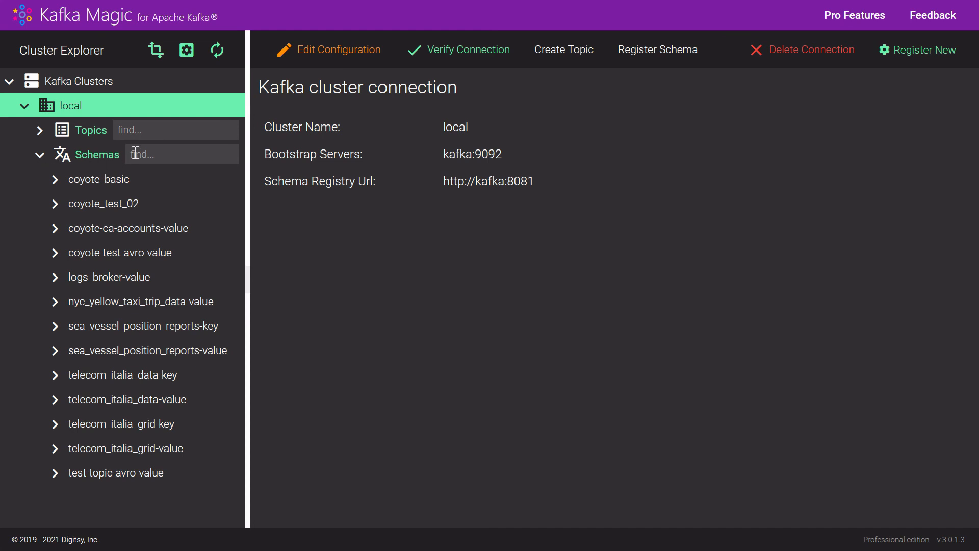
Find the nyc_yellow_taxi_trip_data-value schema by searching for taxi, and expand its fields down to the first field's definition.
left_click(153, 152)
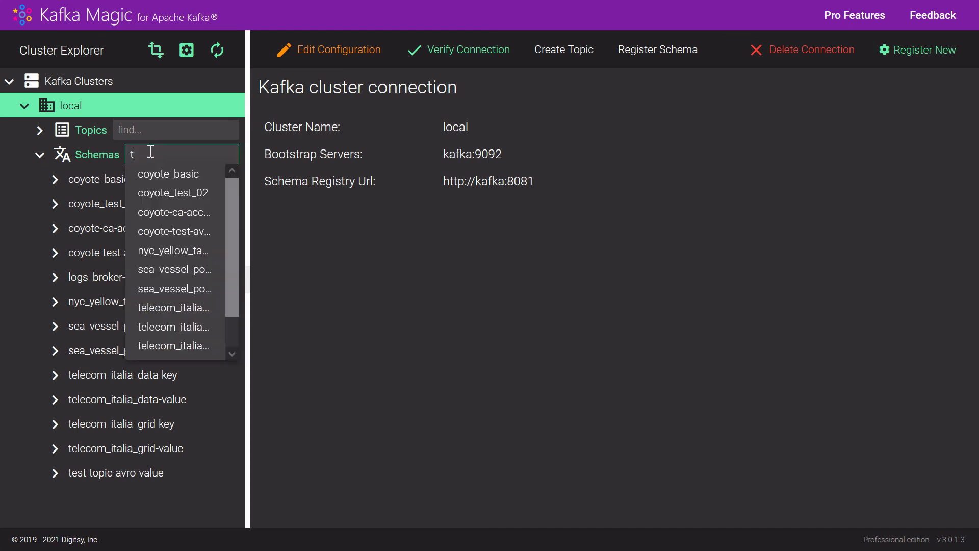
type("taxi")
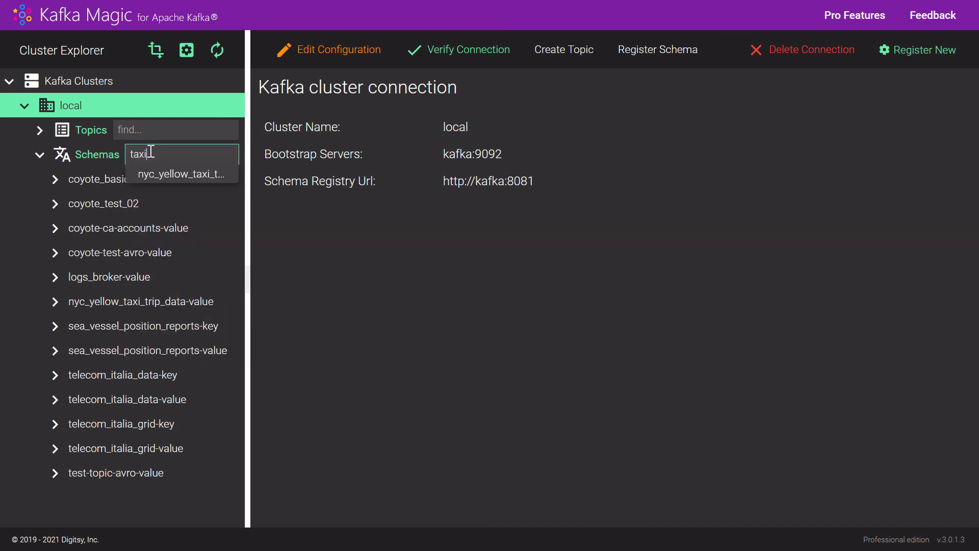
left_click(173, 174)
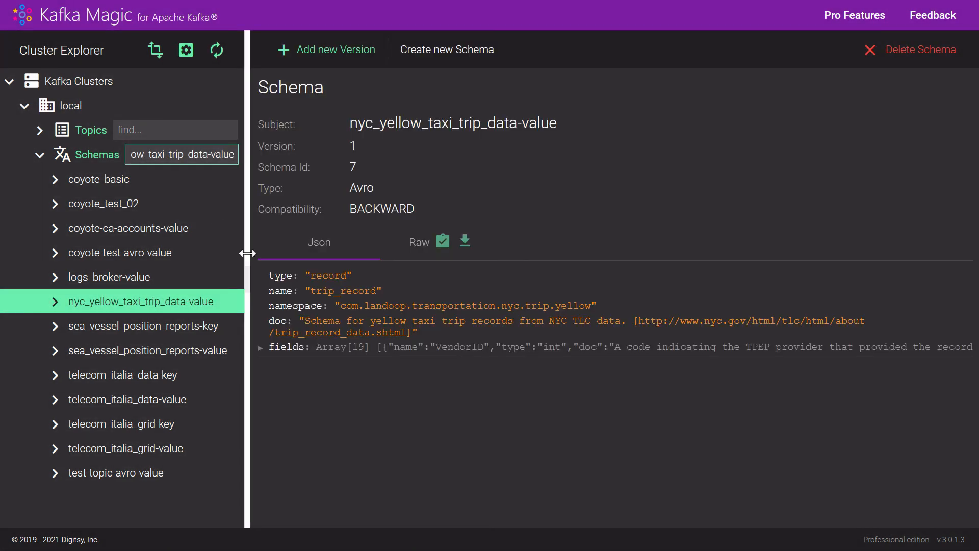
left_click(260, 348)
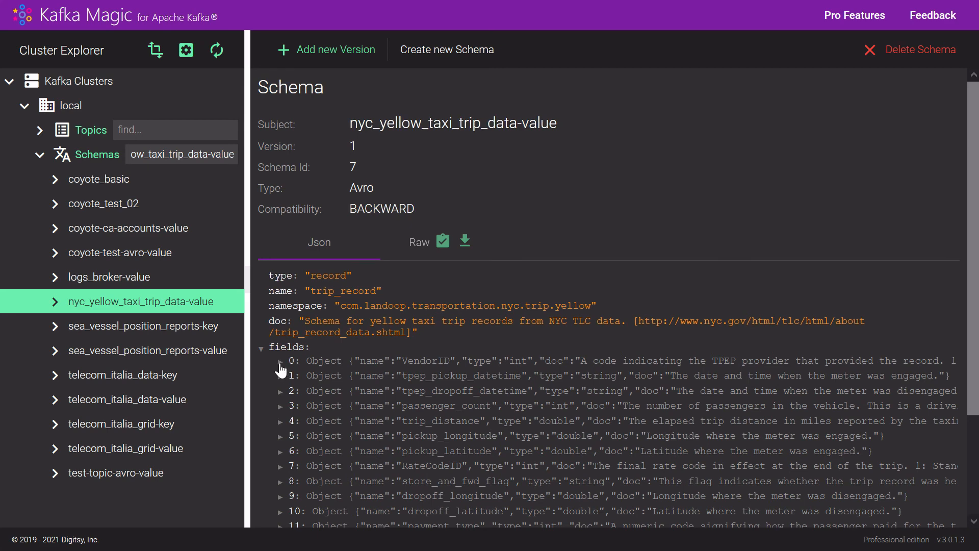
left_click(280, 362)
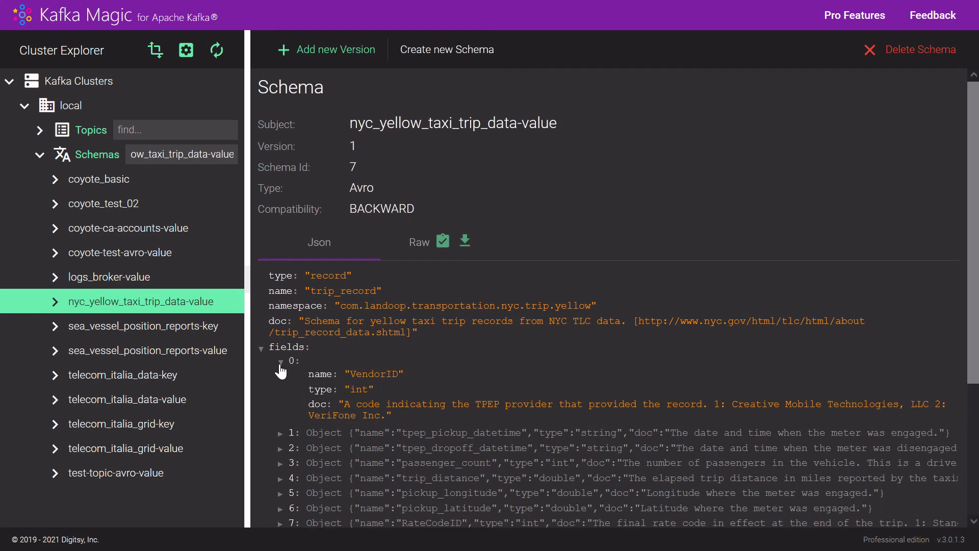